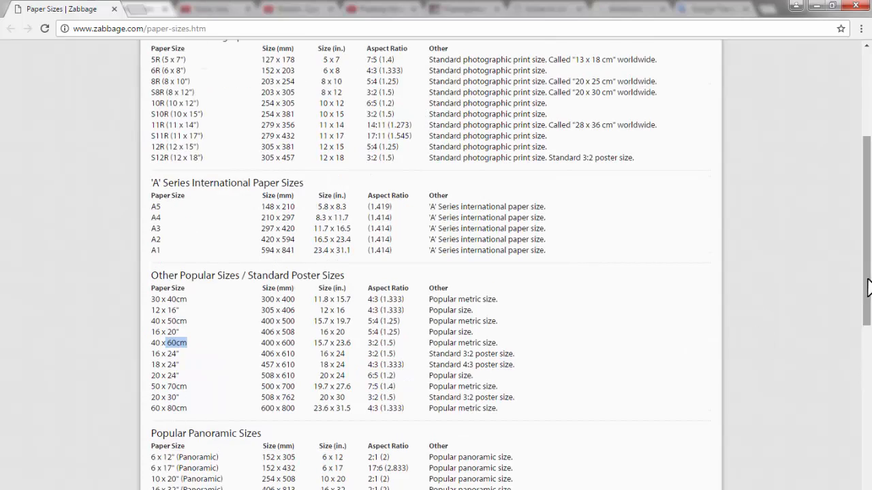
# - Examine the Zabbage paper size tables, covering the standard photographic, panoramic and square print sizes in inches
pyautogui.scroll(-1, 870, 225)
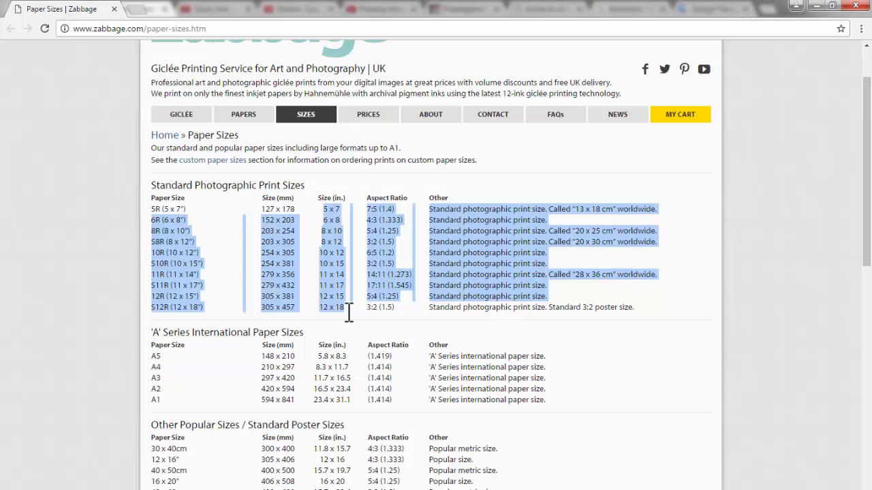
pyautogui.click(350, 291)
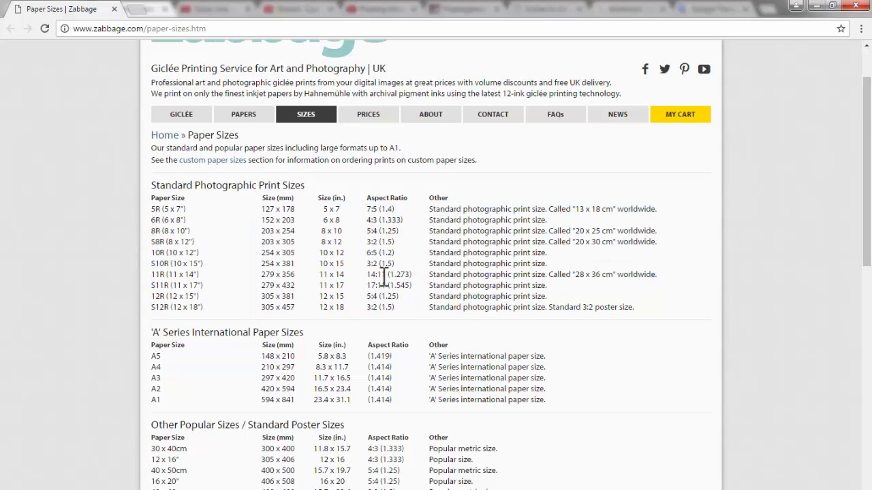
pyautogui.moveTo(869, 189); pyautogui.dragTo(835, 332)
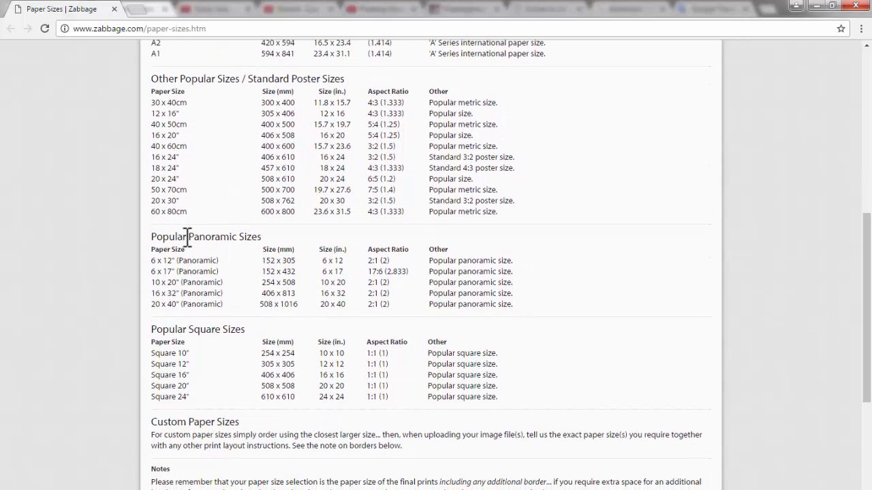
pyautogui.moveTo(187, 236); pyautogui.dragTo(265, 238)
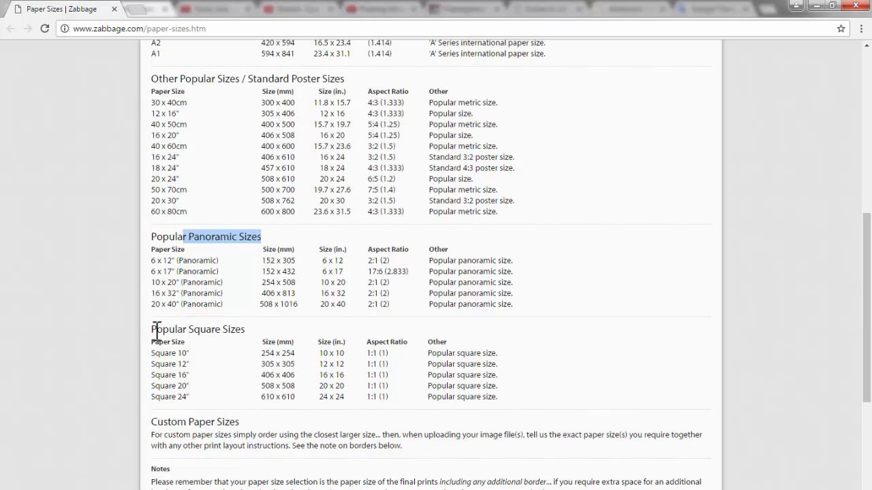
pyautogui.moveTo(156, 333); pyautogui.dragTo(249, 335)
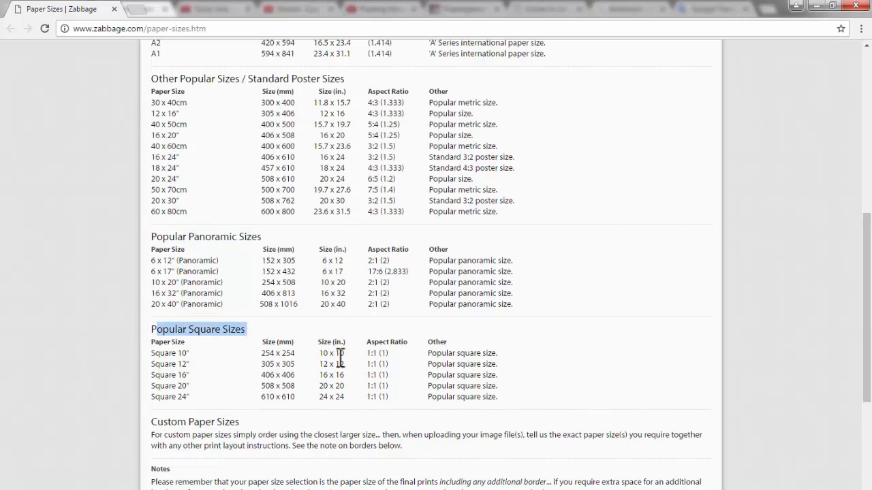
pyautogui.tripleClick(324, 387)
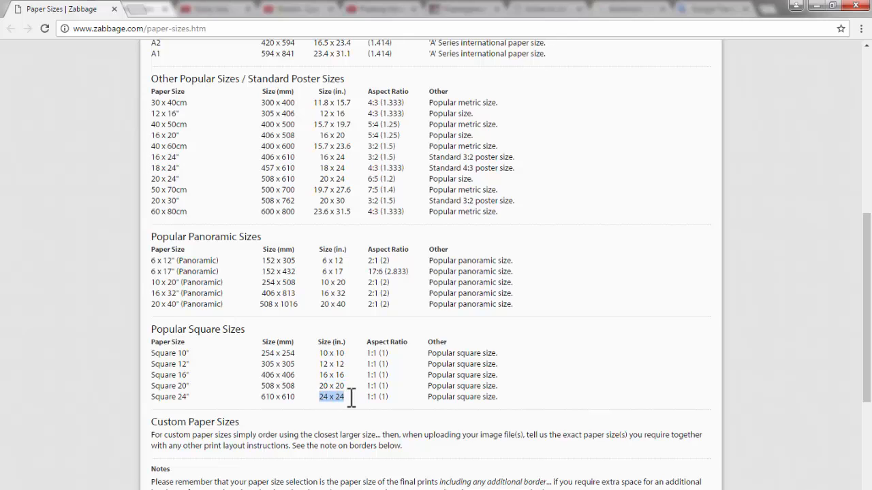
pyautogui.moveTo(871, 292); pyautogui.dragTo(870, 183)
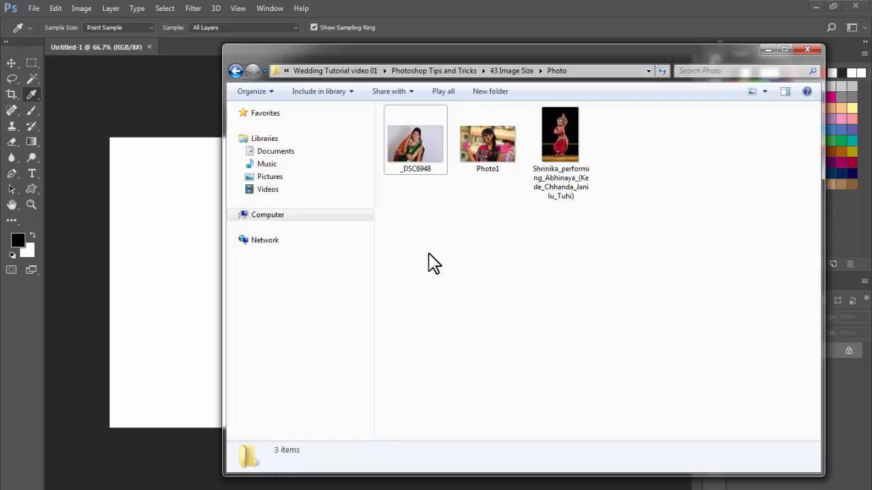
# - Switch to Photoshop and open the _DSC6948 image from the Photo folder as a new document
pyautogui.moveTo(428, 253); pyautogui.dragTo(624, 207)
pyautogui.click(440, 199)
pyautogui.moveTo(422, 166); pyautogui.dragTo(188, 35)
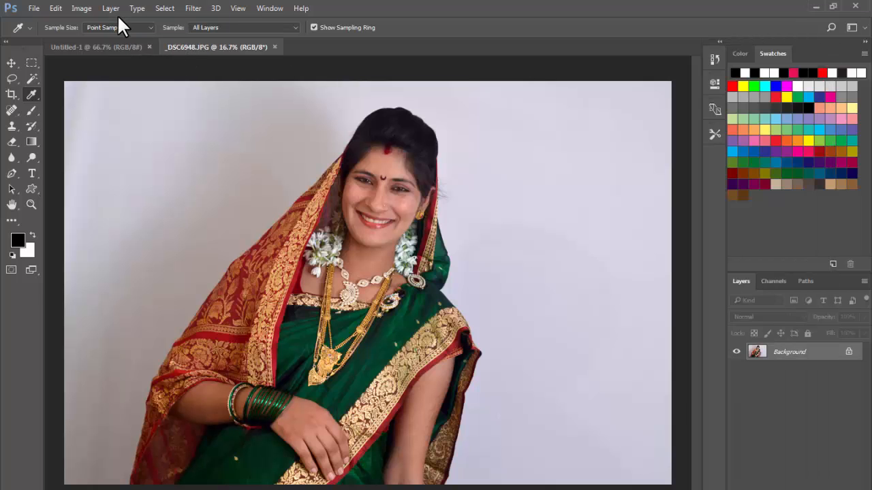
# - Check the _DSC6948 photo's image size with the dimensions shown in centimeters and in inches
pyautogui.click(82, 8)
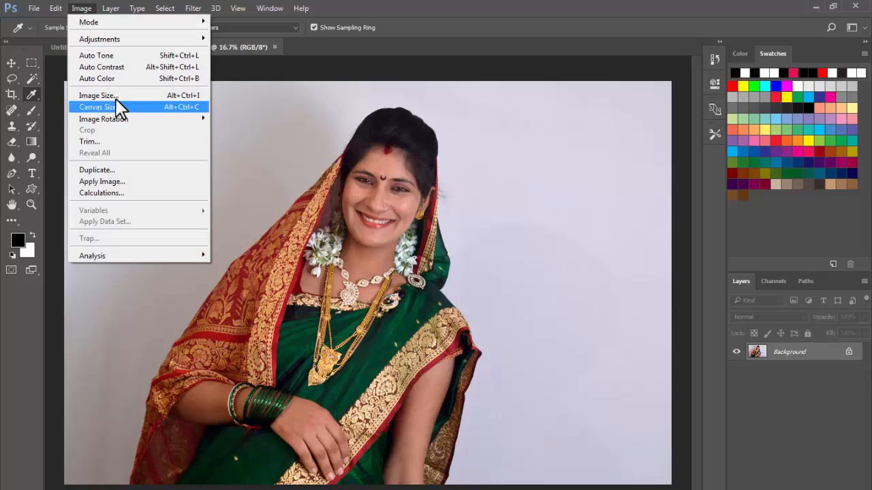
pyautogui.click(165, 96)
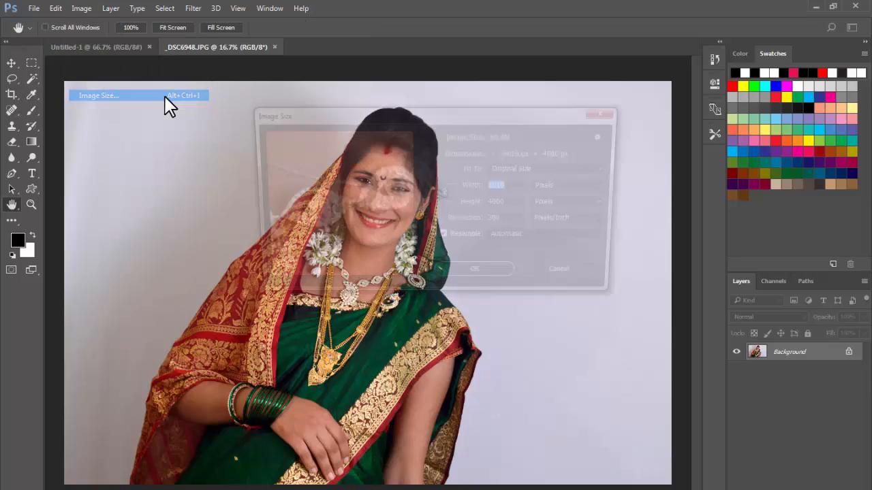
pyautogui.moveTo(400, 115); pyautogui.dragTo(346, 120)
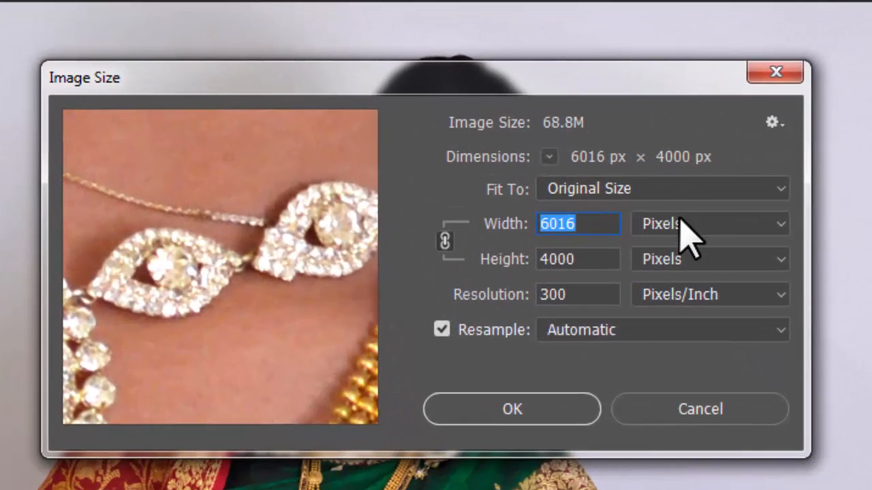
pyautogui.click(686, 228)
pyautogui.click(671, 298)
pyautogui.click(682, 229)
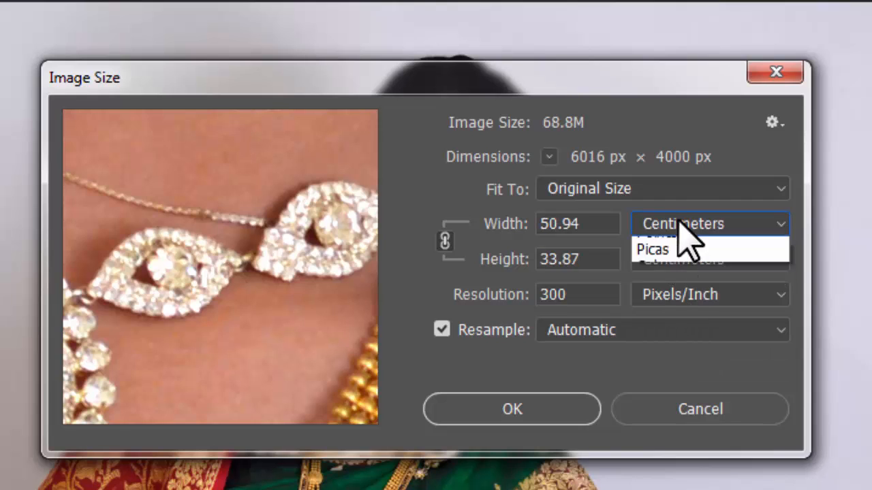
pyautogui.click(673, 279)
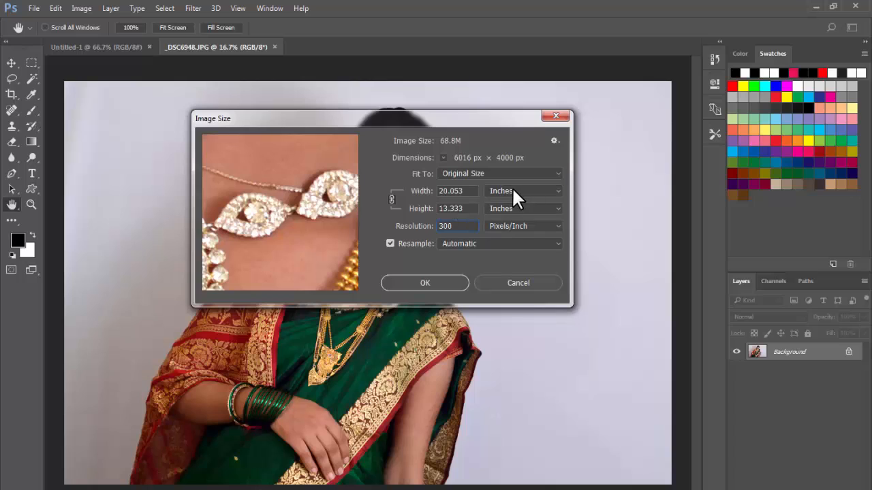
# - Review the available width units and inspect the photo's width and height in inches
pyautogui.click(512, 191)
pyautogui.click(512, 191)
pyautogui.click(511, 192)
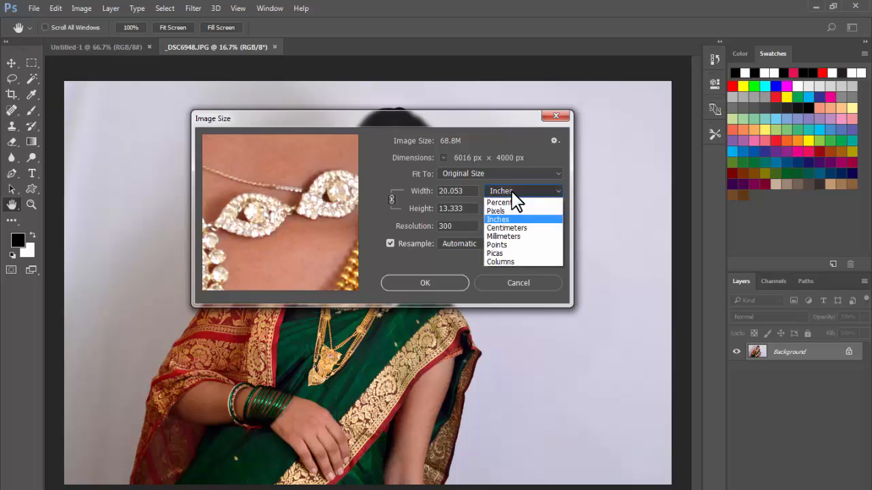
pyautogui.click(512, 191)
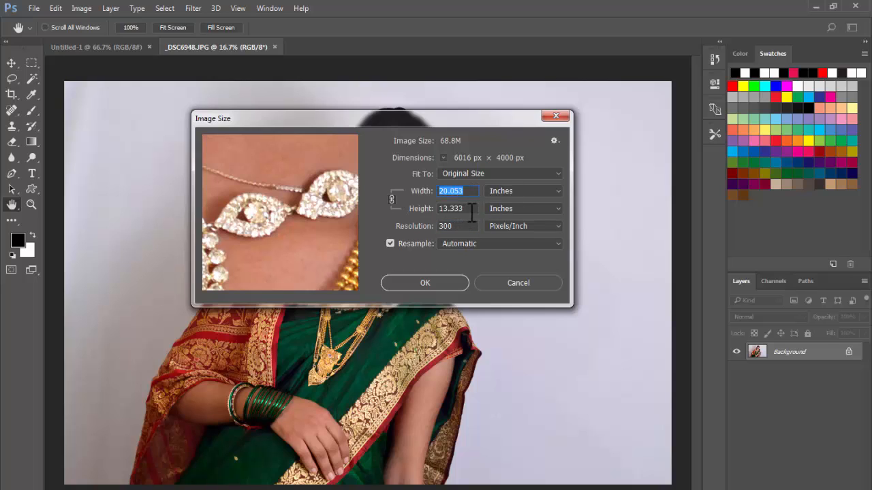
pyautogui.click(471, 212)
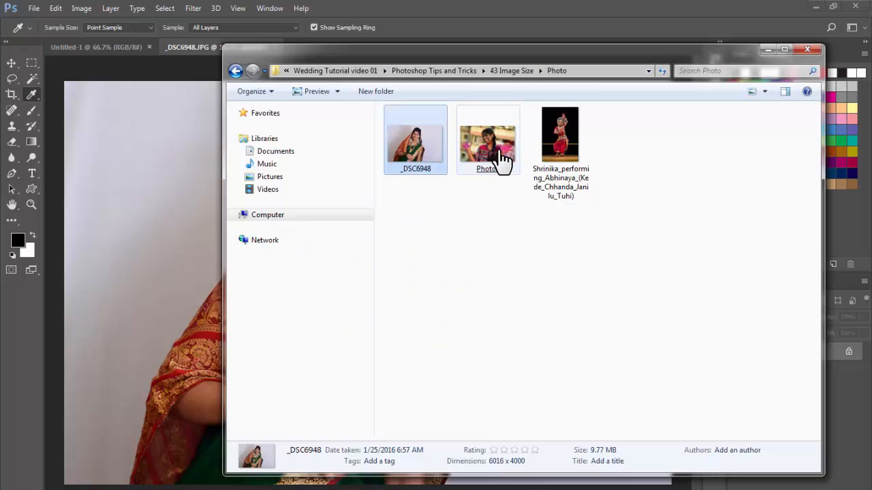
# - Open Photo1 from the Photo folder and check its image size in inches, leaving the size settings unapplied
pyautogui.moveTo(502, 156); pyautogui.dragTo(421, 29)
pyautogui.click(81, 8)
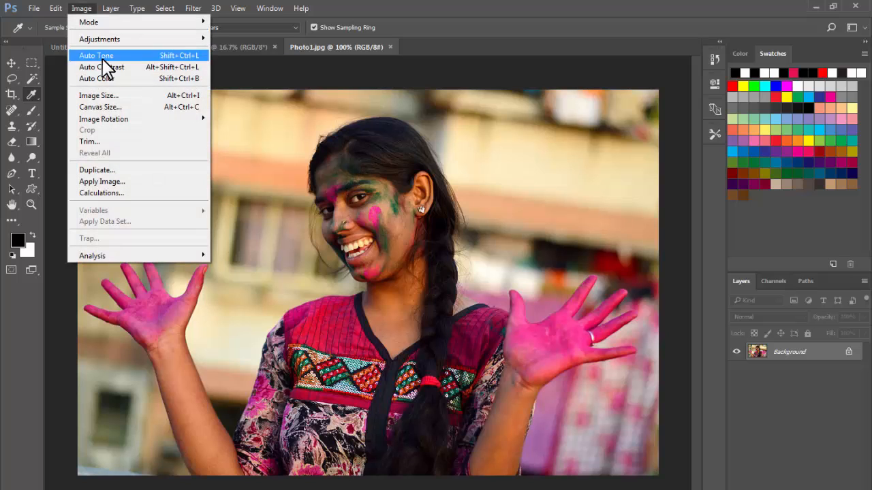
pyautogui.click(123, 93)
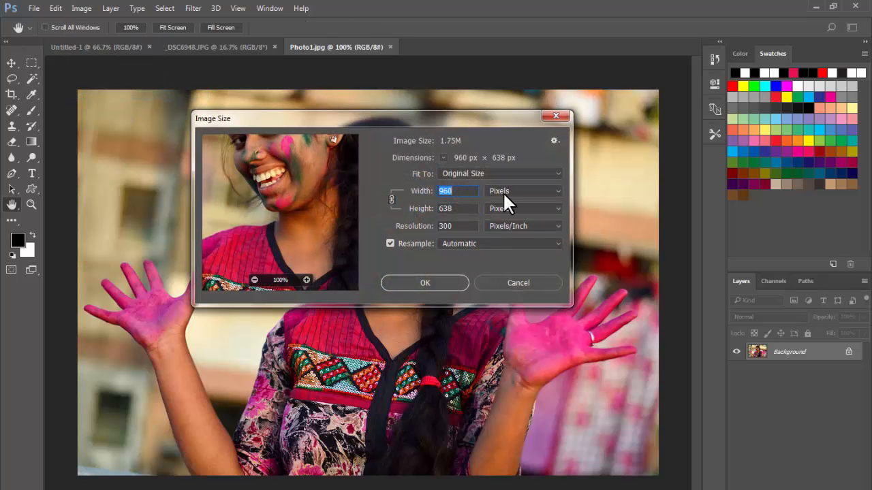
pyautogui.click(504, 192)
pyautogui.click(508, 218)
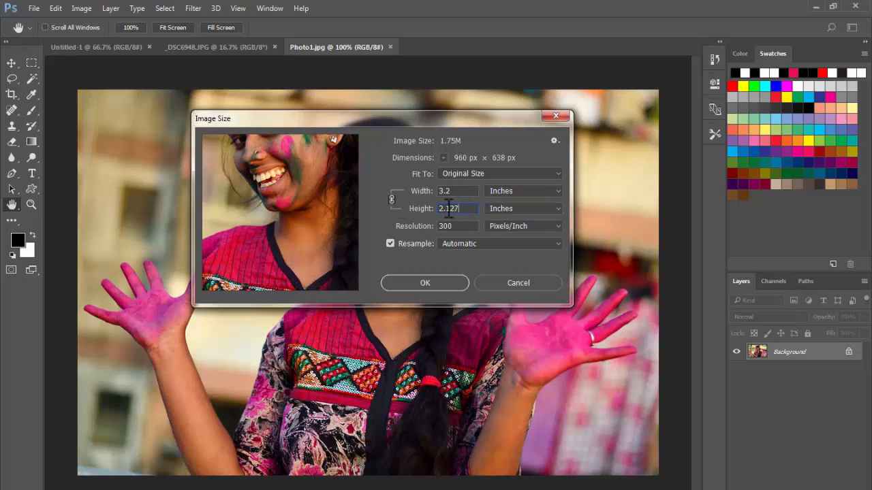
pyautogui.click(555, 116)
# - Activate the Move tool and compare the _DSC6948 and Photo1 documents by viewing each in turn
pyautogui.press('i')
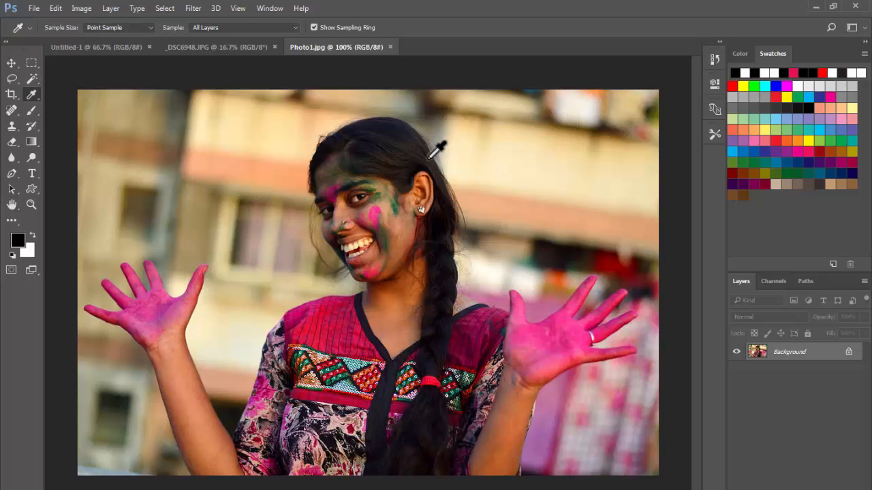
pyautogui.press('v')
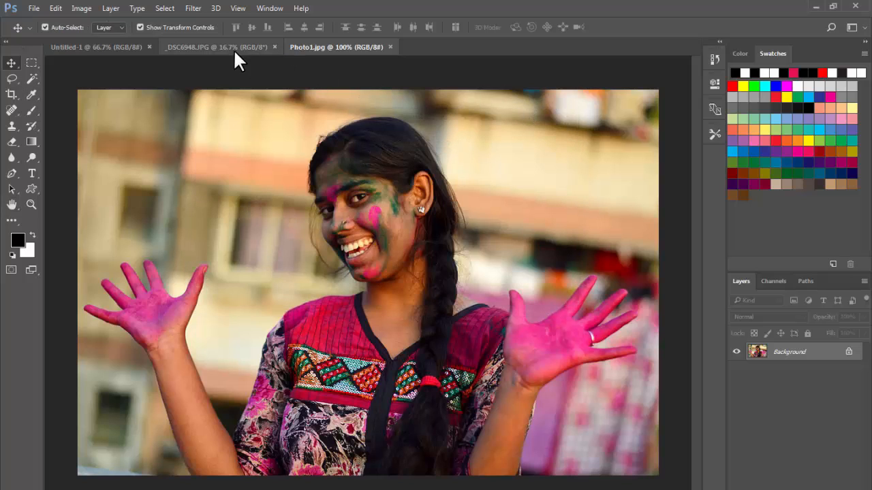
pyautogui.click(229, 45)
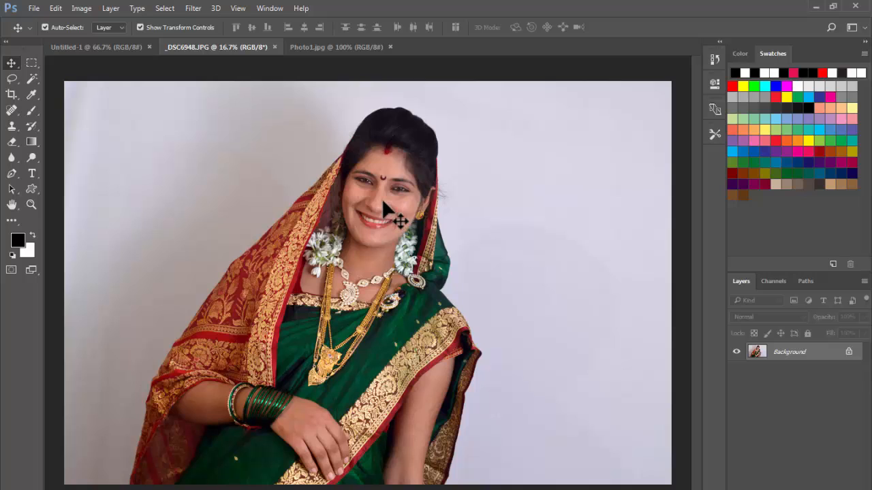
pyautogui.click(321, 45)
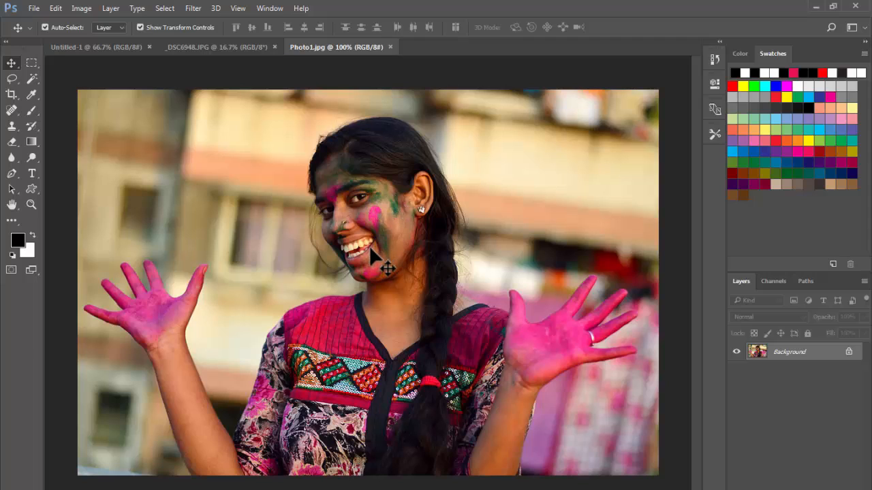
# - View Photo1 at 100% zoom to examine it at its actual pixel size
pyautogui.hotkey('ctrl', 'space')
pyautogui.rightClick(377, 233)
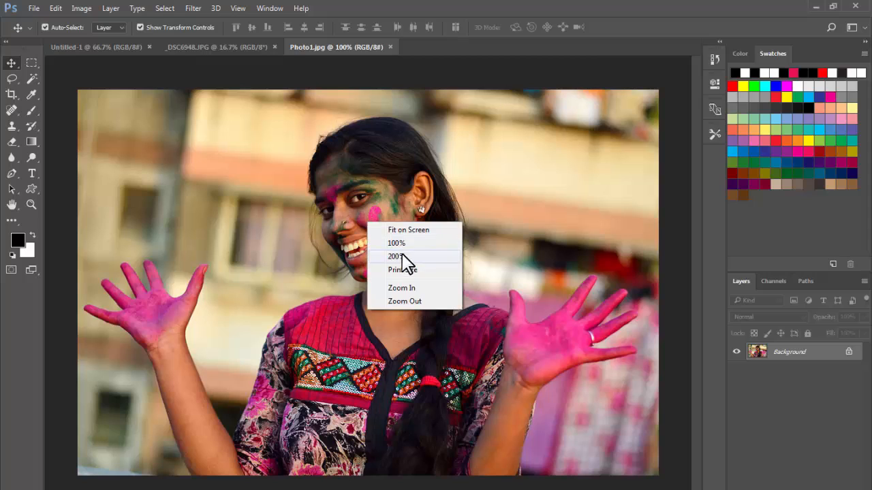
pyautogui.click(333, 215)
pyautogui.rightClick(330, 207)
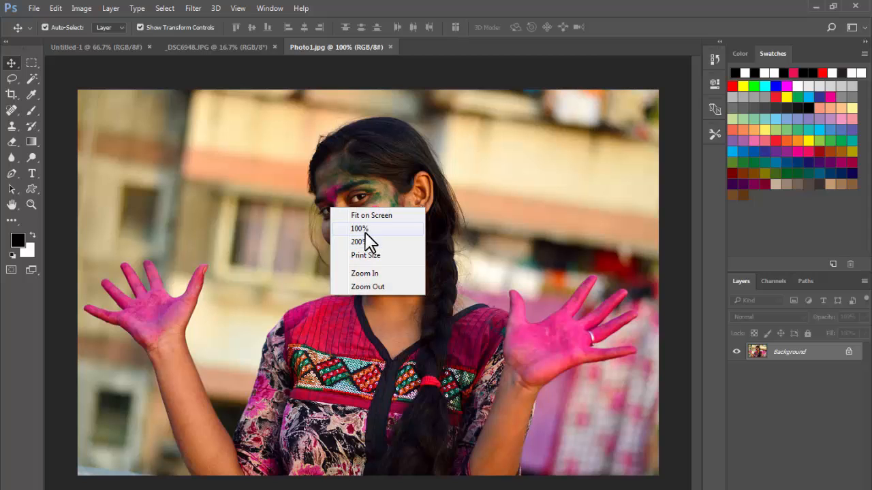
pyautogui.click(364, 229)
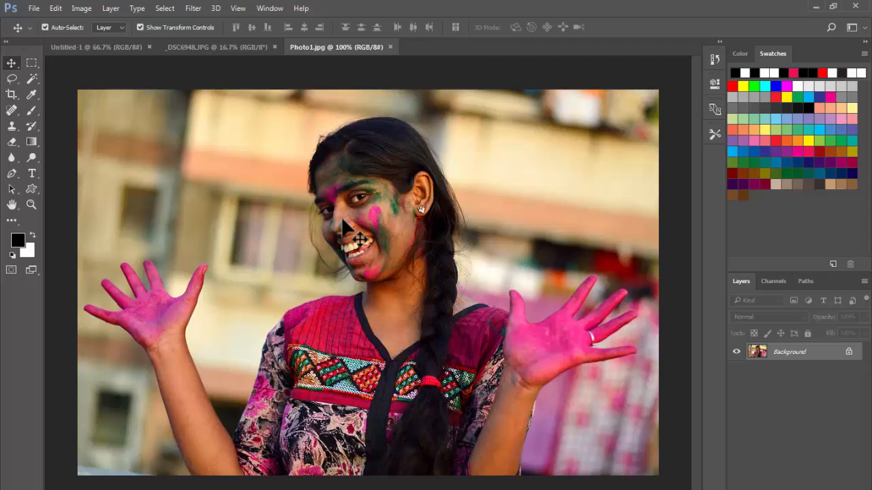
pyautogui.rightClick(333, 218)
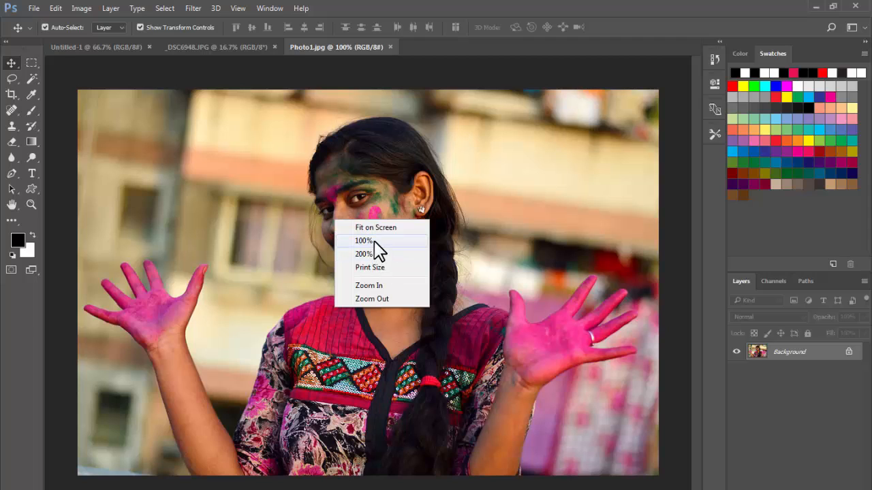
pyautogui.click(374, 241)
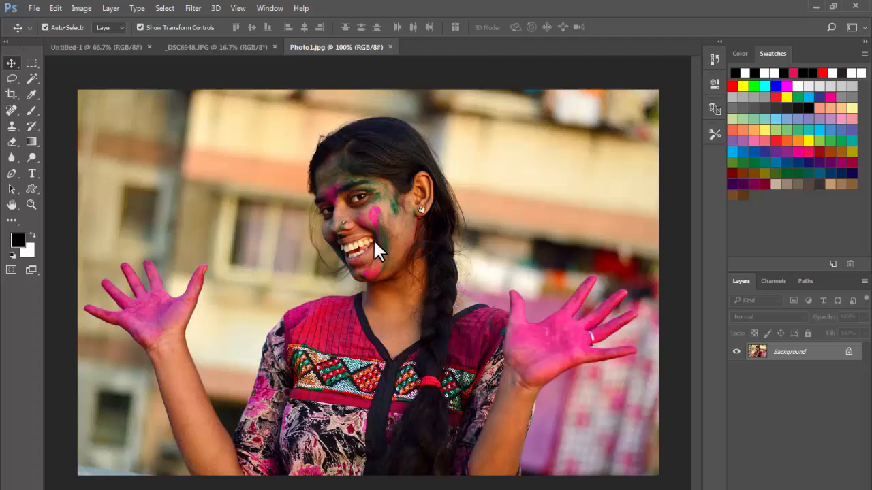
# - View the _DSC6948 photo at 100% zoom, inspect its detail, and zoom back out to the whole figure
pyautogui.click(248, 48)
pyautogui.rightClick(384, 203)
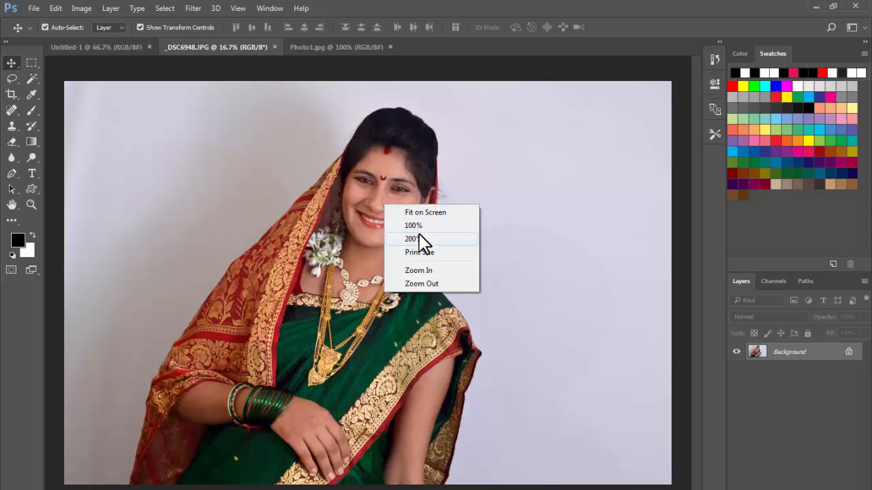
pyautogui.click(416, 226)
pyautogui.moveTo(440, 220); pyautogui.dragTo(428, 327)
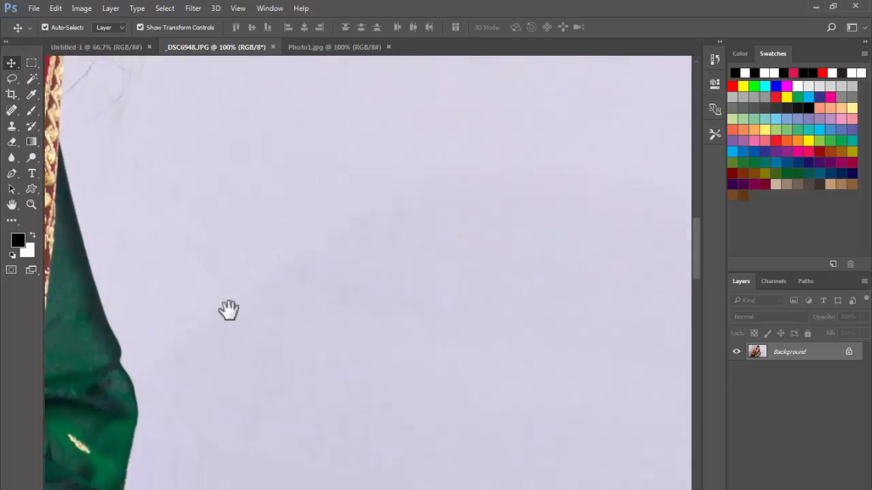
pyautogui.moveTo(227, 311); pyautogui.dragTo(289, 297)
pyautogui.keyDown('ctrl'); pyautogui.click(380, 280); pyautogui.keyUp('ctrl')
pyautogui.moveTo(384, 286); pyautogui.dragTo(423, 413)
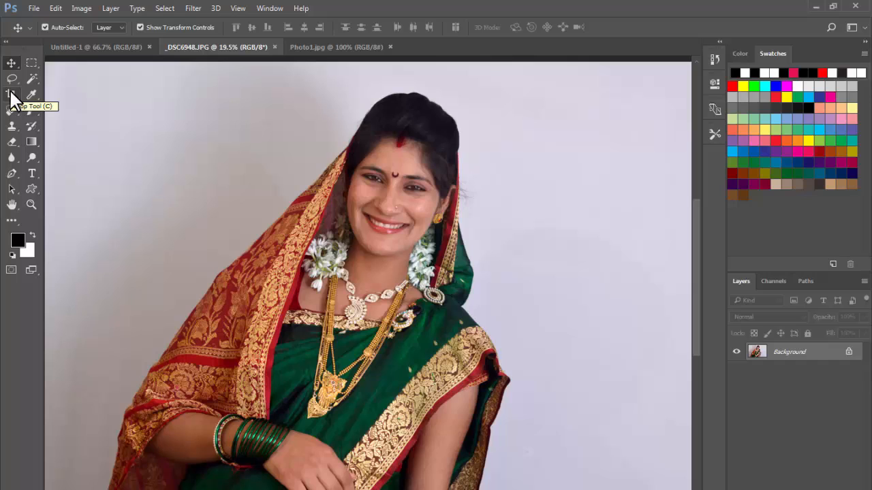
# - Activate the Crop tool in W x H x Resolution mode and set the crop size to 4 in wide by 6 in high
pyautogui.click(11, 95)
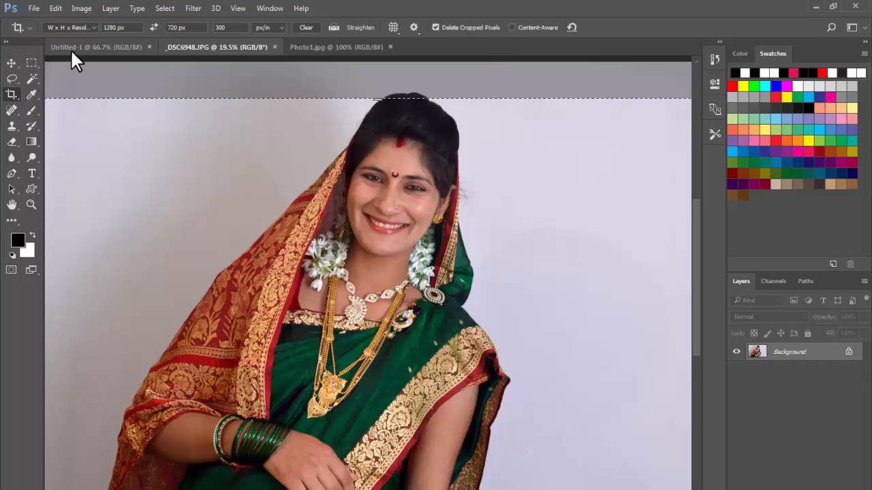
pyautogui.click(77, 27)
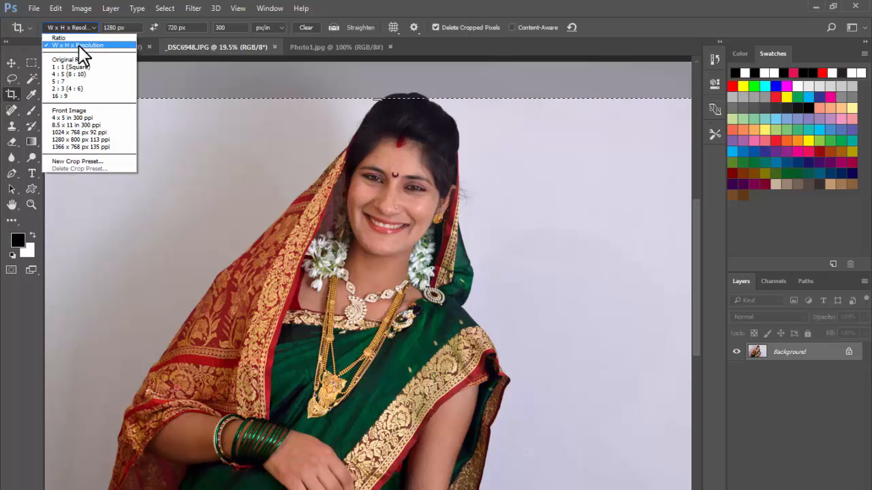
pyautogui.click(82, 46)
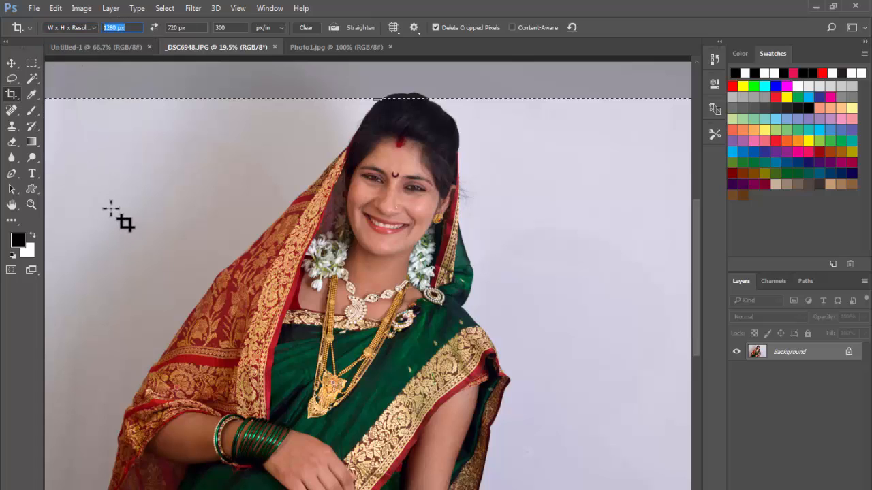
pyautogui.write('4')
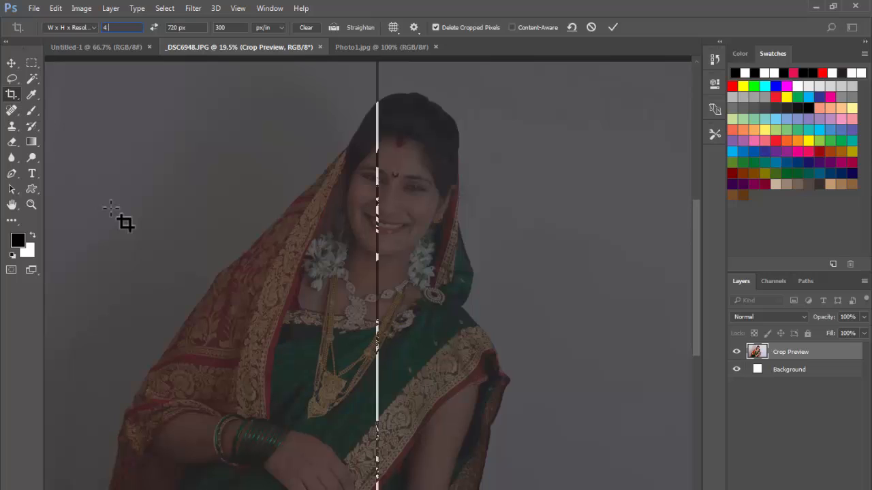
pyautogui.write(' in')
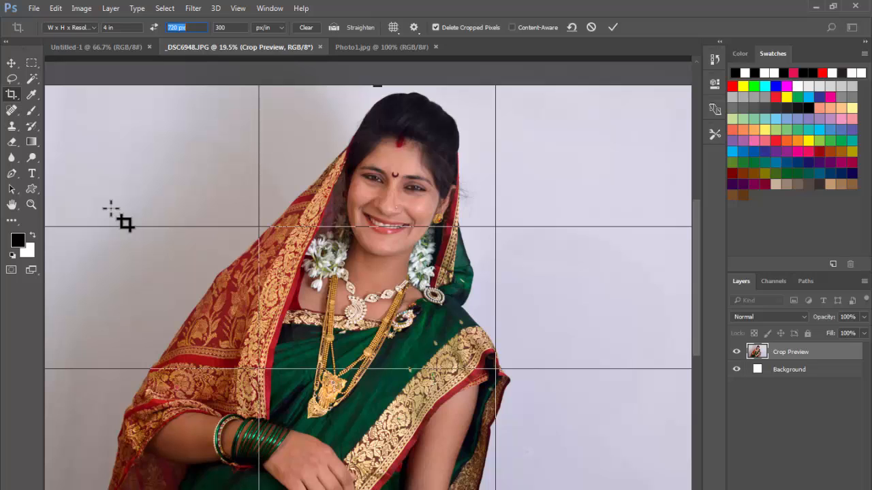
pyautogui.write('6')
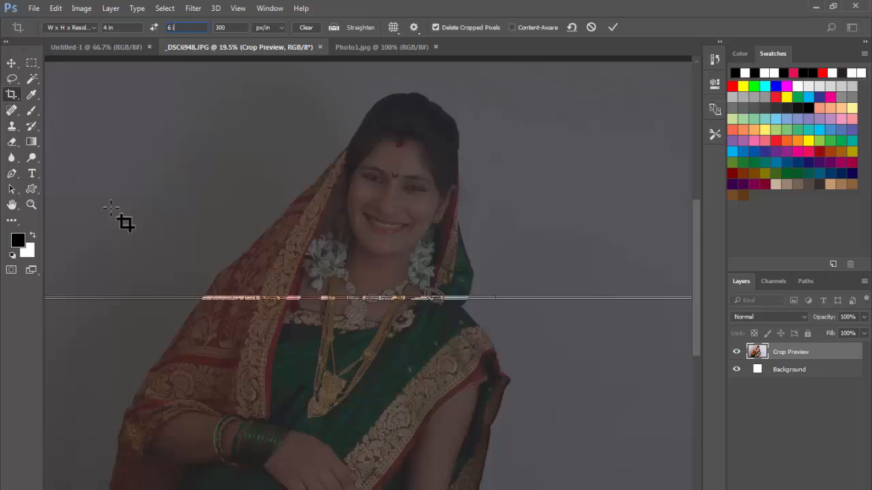
pyautogui.write(' in')
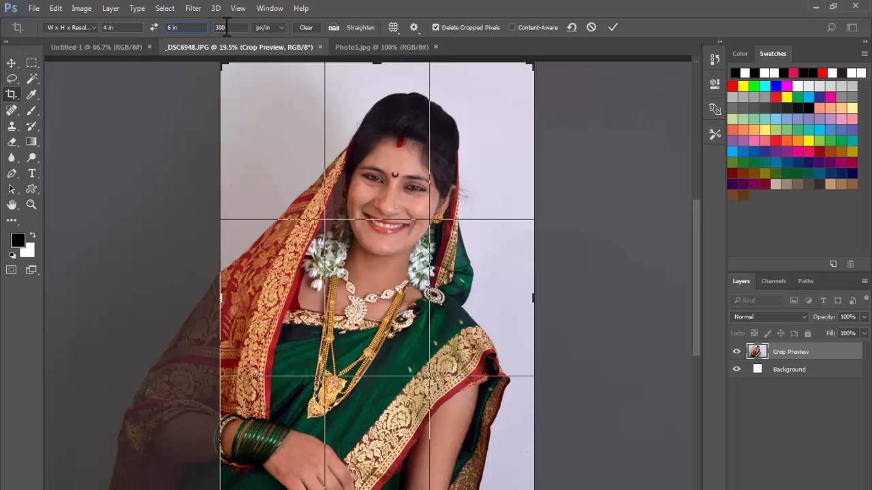
# - Swap the crop dimensions to 6 in wide by 4 in high and fit the whole photo in view
pyautogui.click(153, 28)
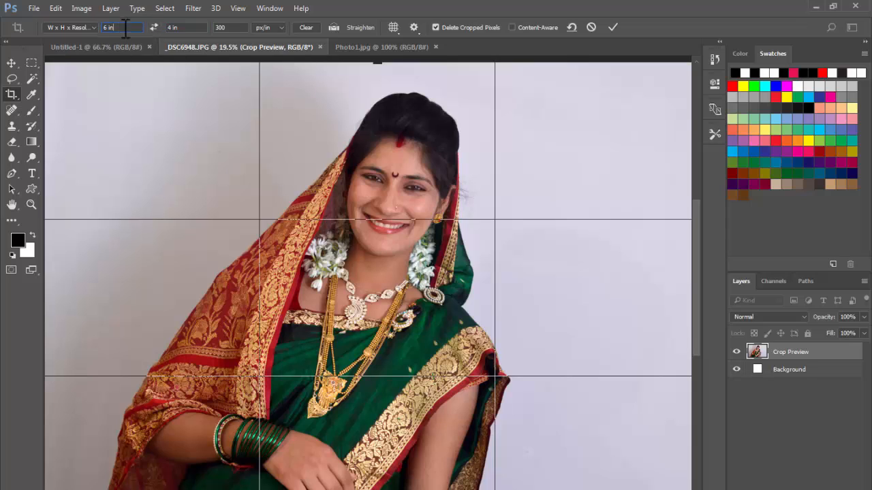
pyautogui.doubleClick(126, 27)
pyautogui.moveTo(246, 197); pyautogui.dragTo(212, 197)
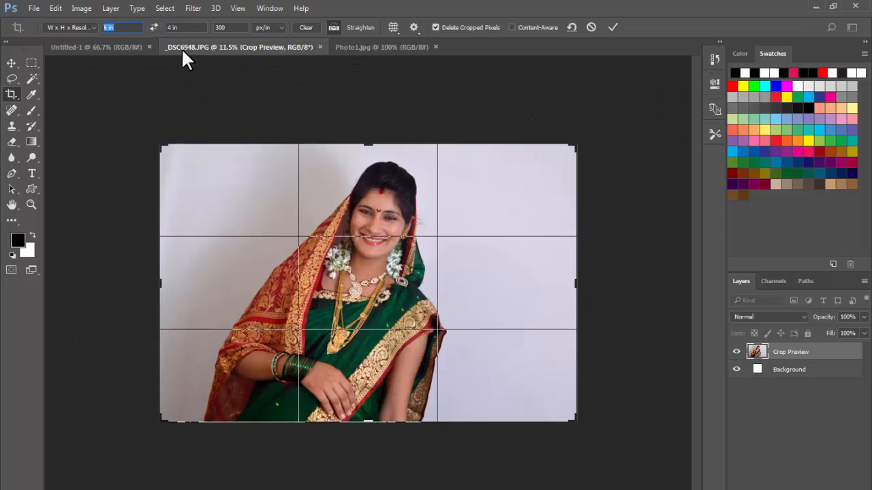
pyautogui.moveTo(312, 225); pyautogui.dragTo(331, 224)
pyautogui.moveTo(238, 28); pyautogui.dragTo(142, 19)
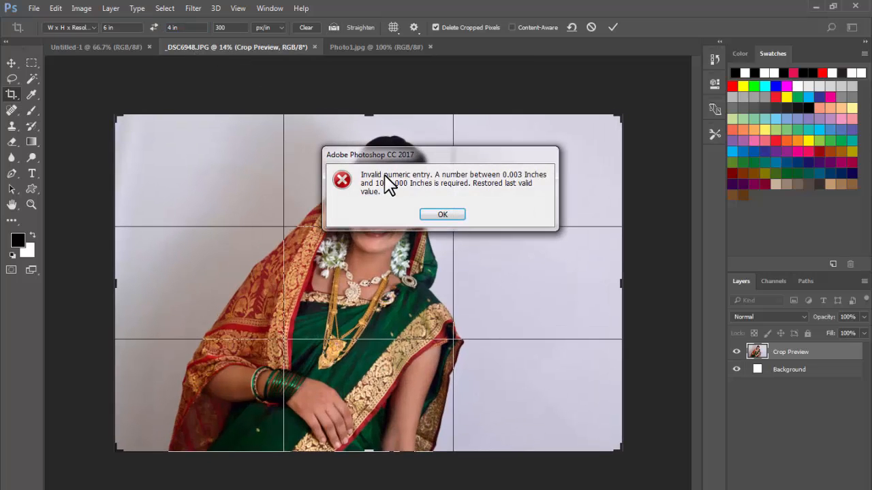
pyautogui.click(442, 215)
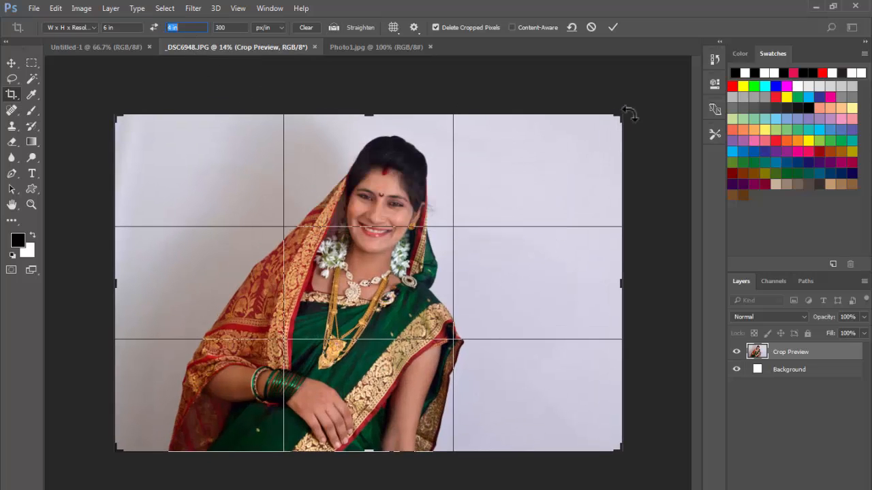
# - Resize and reposition the 6 × 4 in crop frame around the whole figure, trimming the photo's outer margins, and apply the crop
pyautogui.moveTo(617, 116)
pyautogui.mouseDown()
pyautogui.moveTo(472, 189)
pyautogui.moveTo(473, 198)
pyautogui.moveTo(507, 191)
pyautogui.moveTo(571, 143)
pyautogui.moveTo(443, 165)
pyautogui.moveTo(576, 253)
pyautogui.moveTo(559, 167)
pyautogui.moveTo(613, 113)
pyautogui.moveTo(612, 122)
pyautogui.mouseUp()
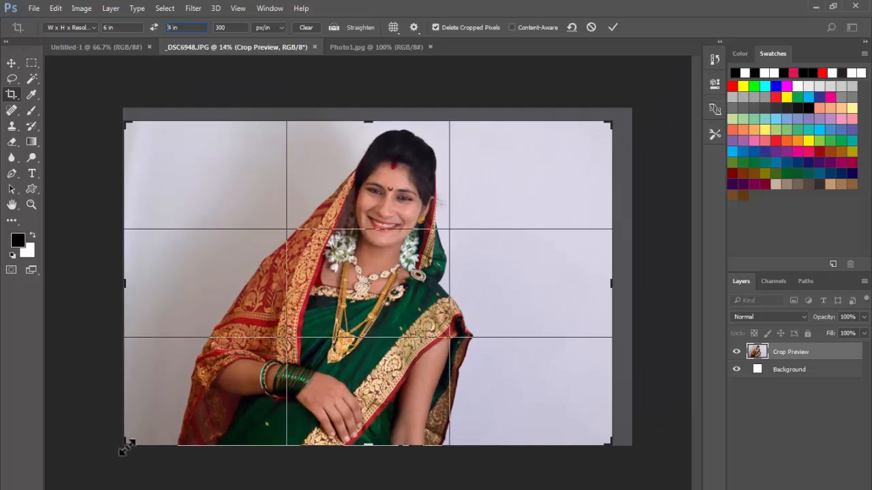
pyautogui.moveTo(126, 448); pyautogui.dragTo(175, 415)
pyautogui.moveTo(339, 351); pyautogui.dragTo(384, 336)
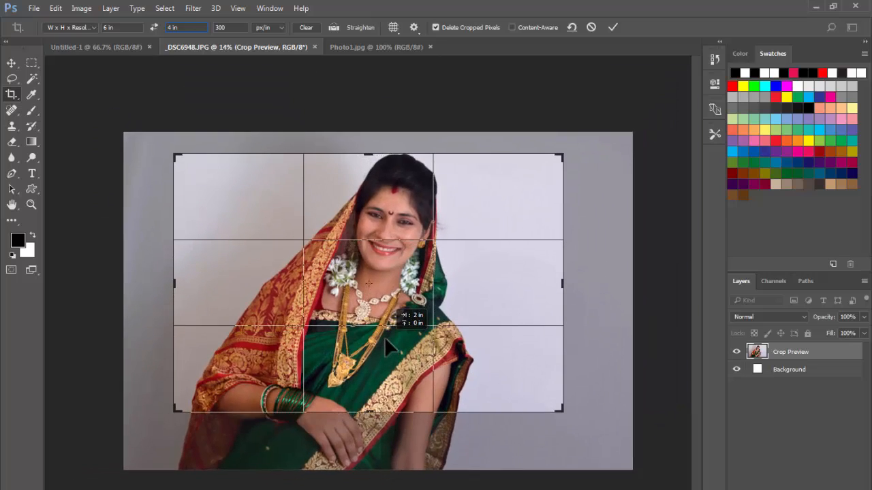
pyautogui.moveTo(564, 412); pyautogui.dragTo(486, 361)
pyautogui.moveTo(405, 317); pyautogui.dragTo(318, 295)
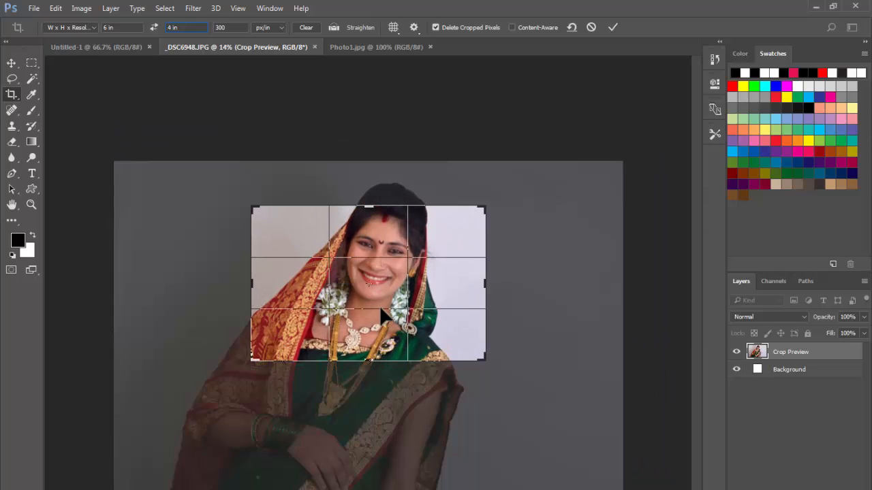
pyautogui.moveTo(483, 361); pyautogui.dragTo(565, 416)
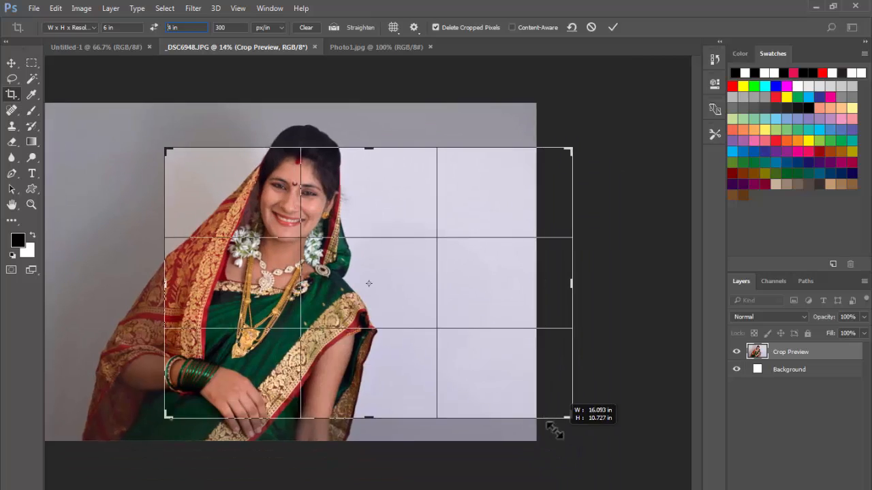
pyautogui.moveTo(387, 333); pyautogui.dragTo(515, 325)
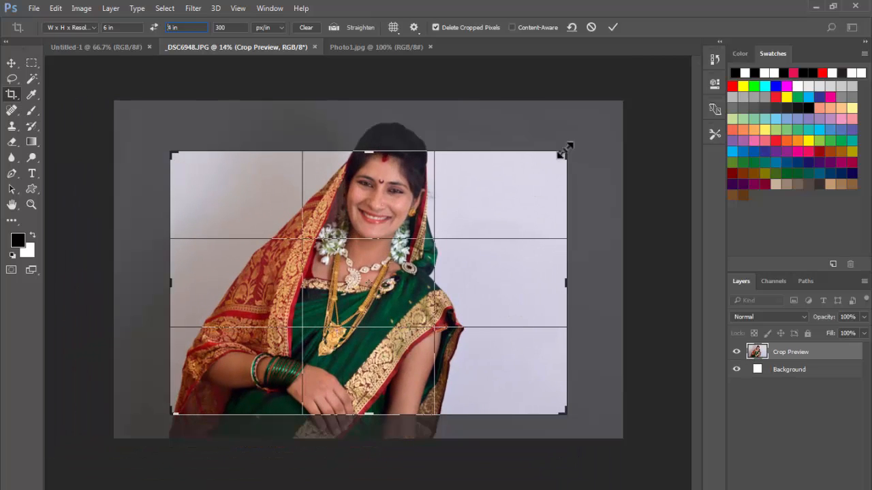
pyautogui.moveTo(566, 150); pyautogui.dragTo(597, 124)
pyautogui.moveTo(423, 211); pyautogui.dragTo(440, 203)
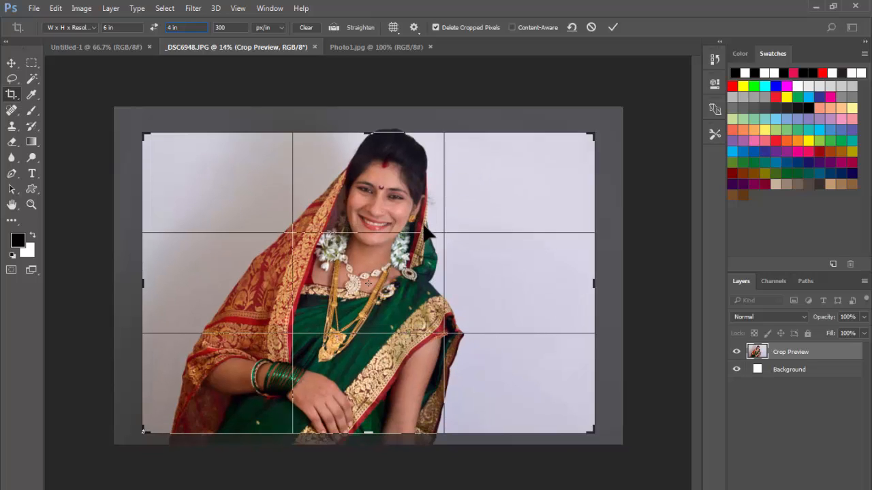
pyautogui.press('Return')
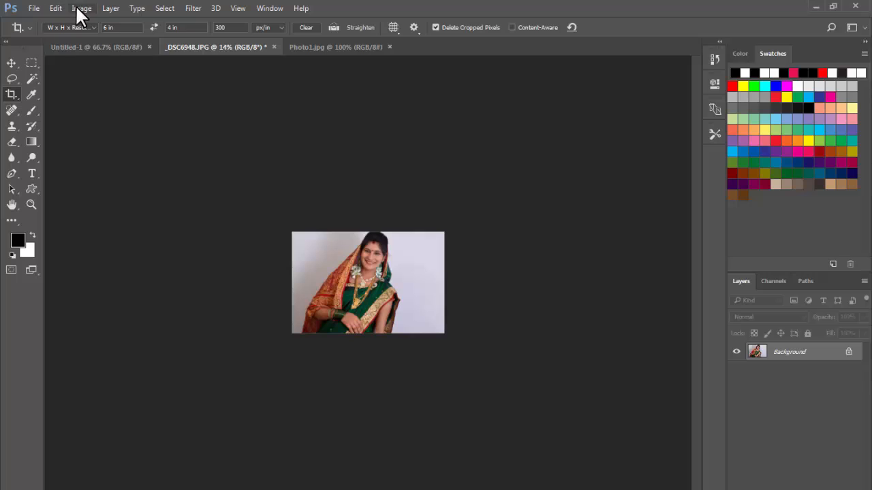
# - Check the cropped _DSC6948 photo's image size with the width unit set to inches
pyautogui.click(81, 8)
pyautogui.click(107, 93)
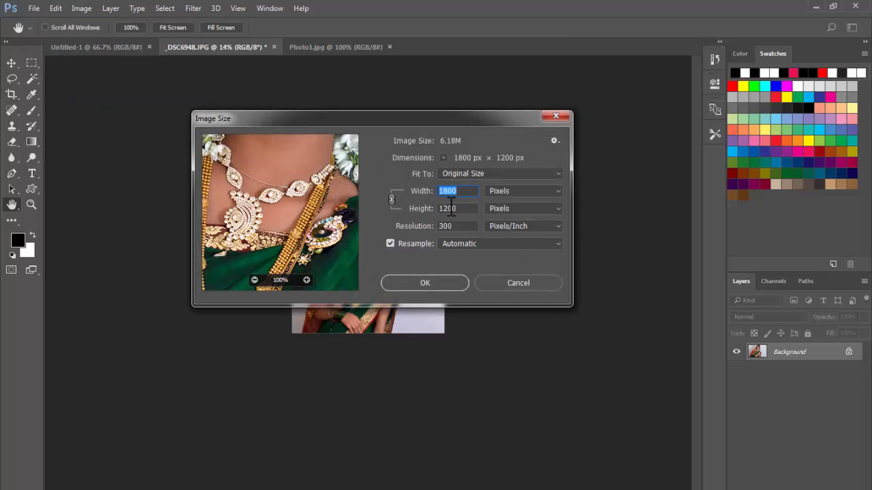
pyautogui.click(502, 191)
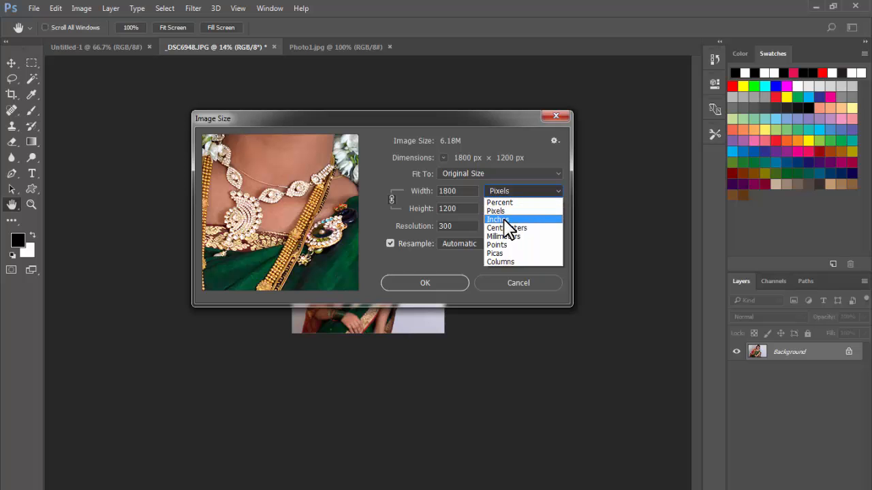
pyautogui.click(504, 220)
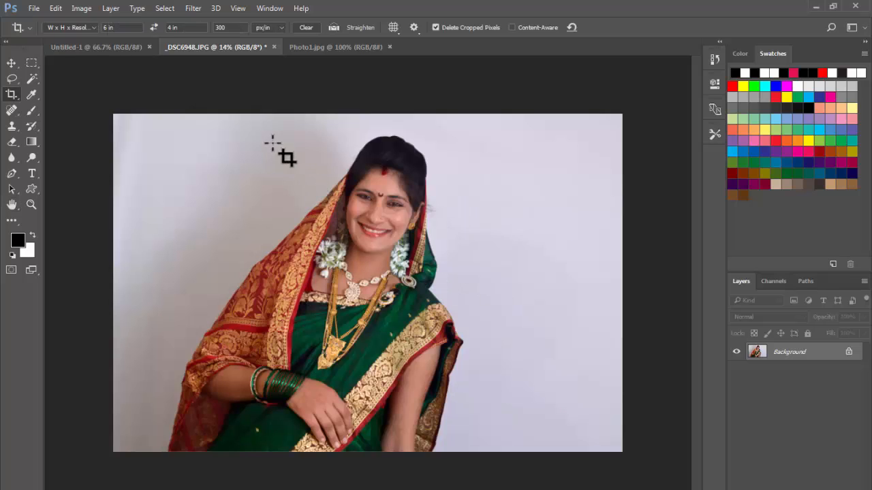
# - Crop the full photo to a 6 × 4 in close-up of the woman's face and check the resulting image size
pyautogui.moveTo(266, 137); pyautogui.dragTo(507, 264)
pyautogui.doubleClick(430, 263)
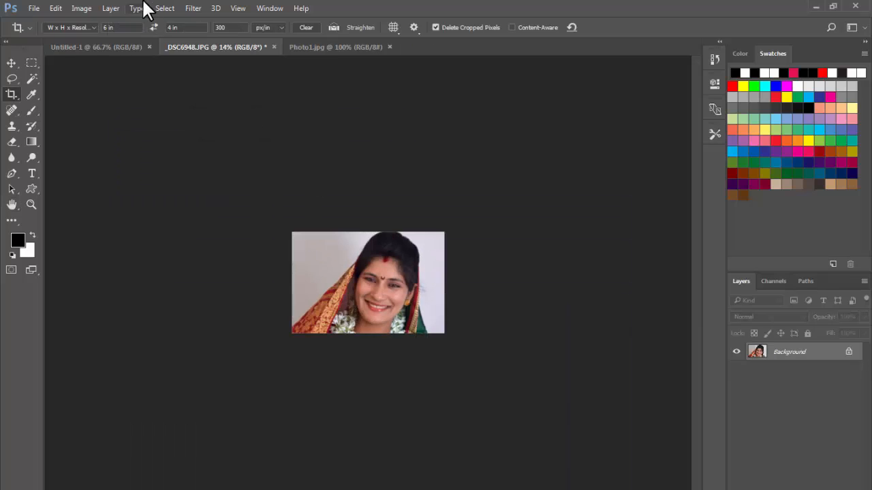
pyautogui.click(81, 8)
pyautogui.click(117, 94)
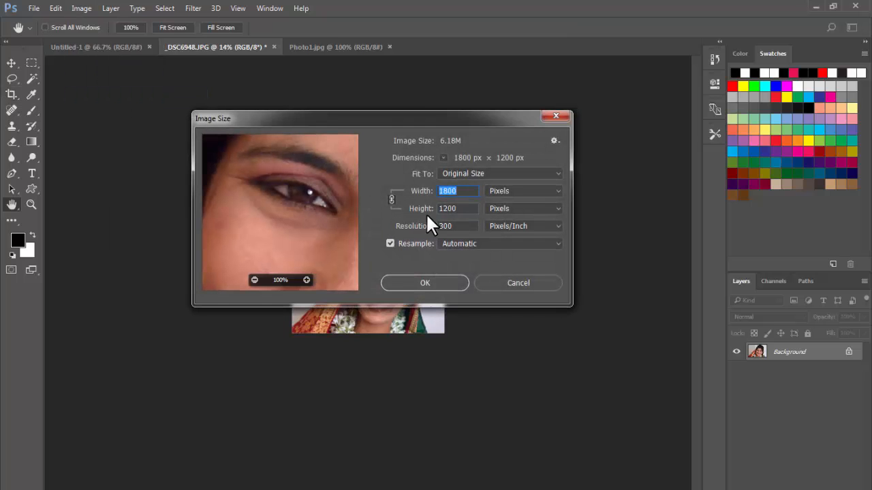
pyautogui.click(509, 192)
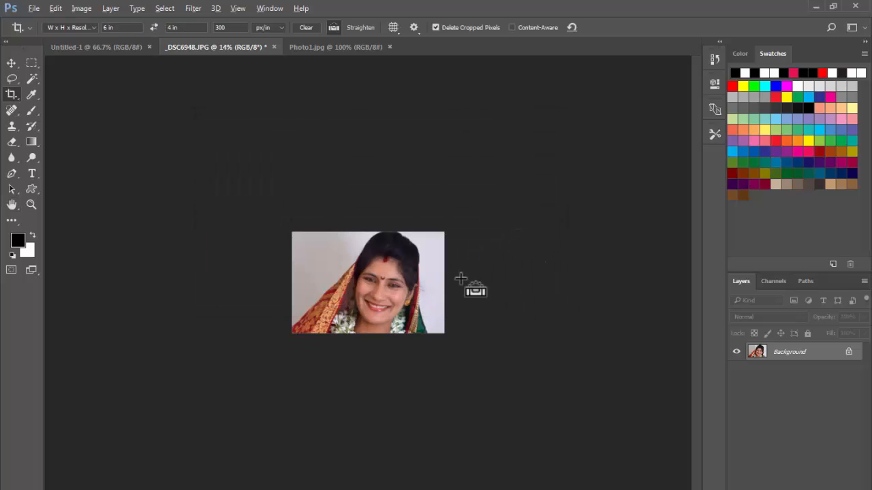
# - Save the cropped close-up as a JPEG copy named 01 in the Photo folder
pyautogui.hotkey('ctrl', 'alt', 's')
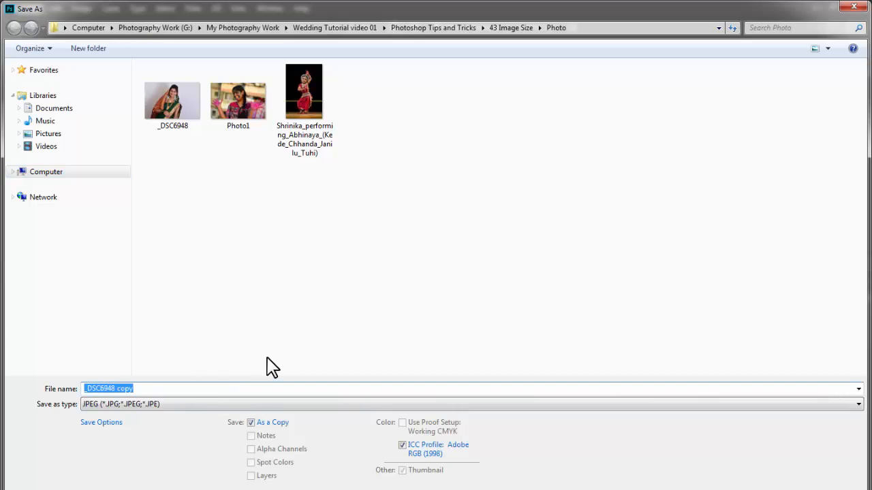
pyautogui.write('01')
pyautogui.press('Return')
pyautogui.press('Return')
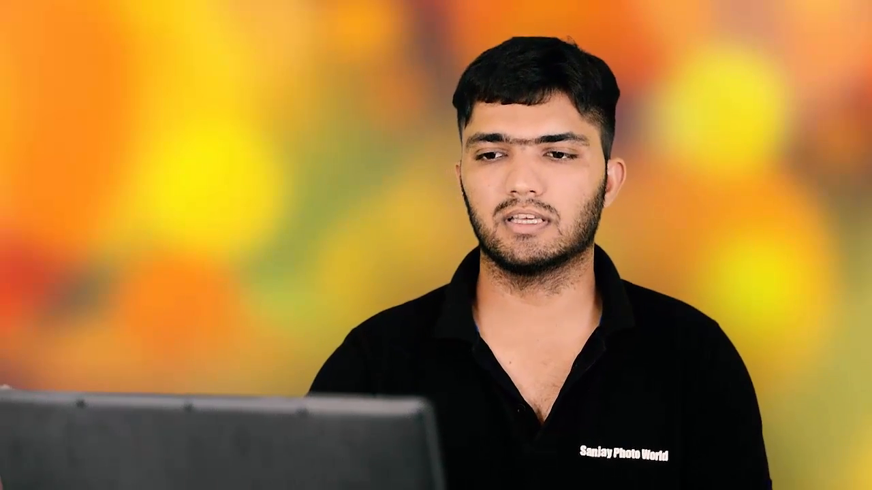
# - Try a 6 × 4 in crop frame around the woman's head and shoulders, and discard it
pyautogui.moveTo(232, 135); pyautogui.dragTo(487, 446)
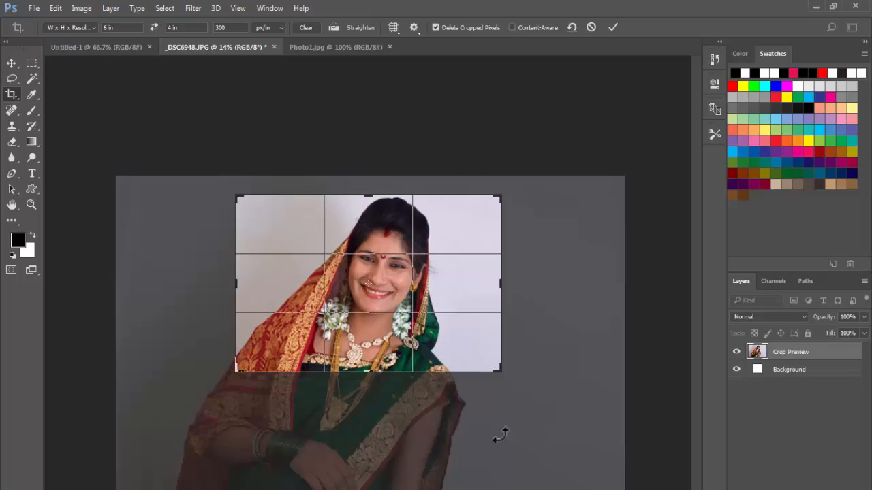
pyautogui.press('Escape')
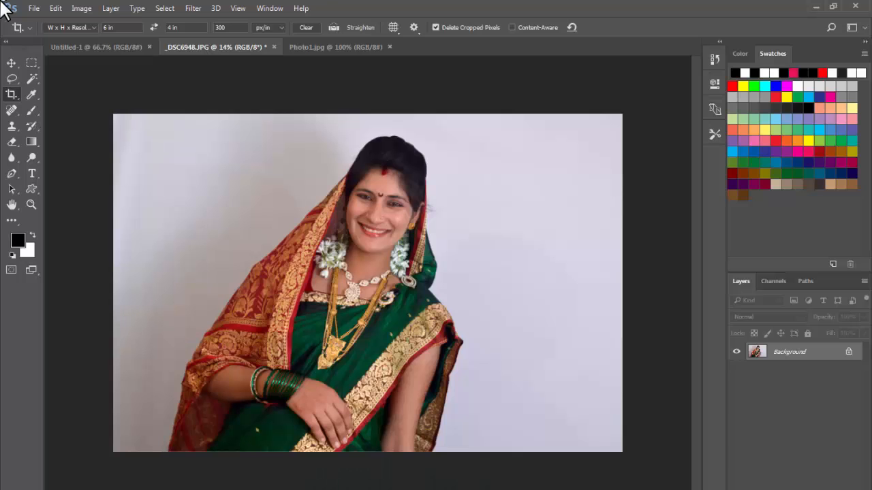
# - Start a new document and bring up the Photo category of blank document presets
pyautogui.click(33, 8)
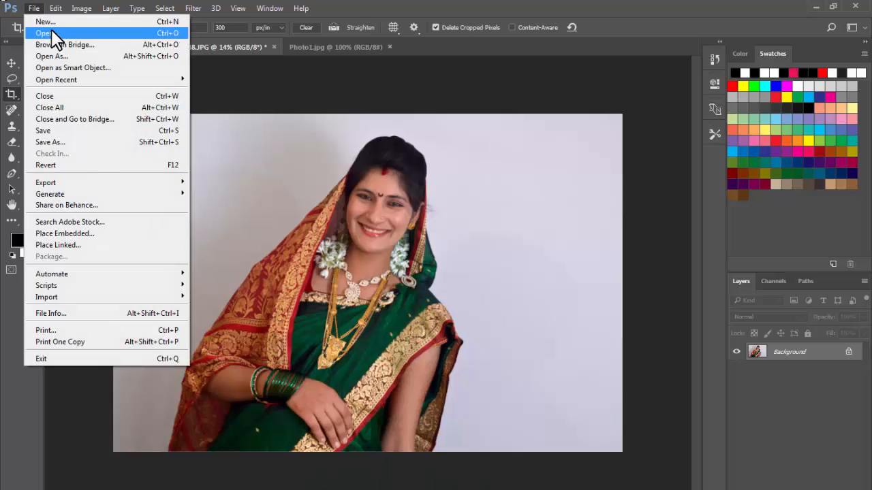
pyautogui.click(52, 21)
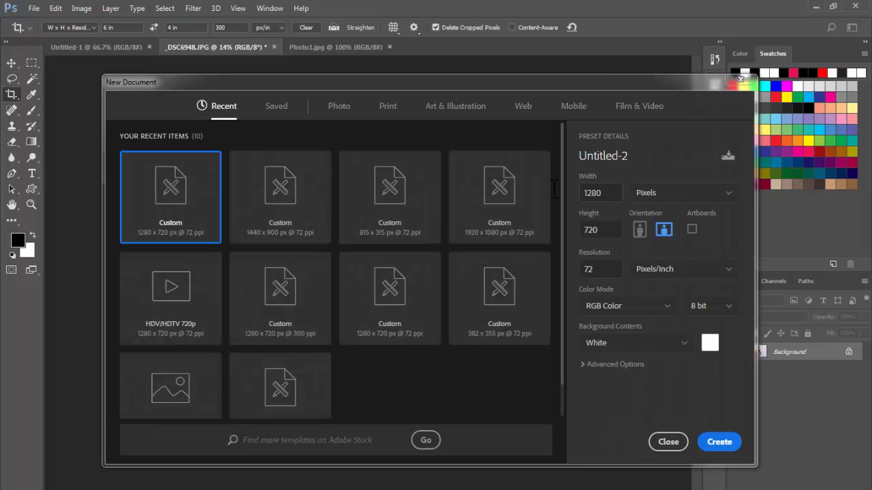
pyautogui.click(337, 112)
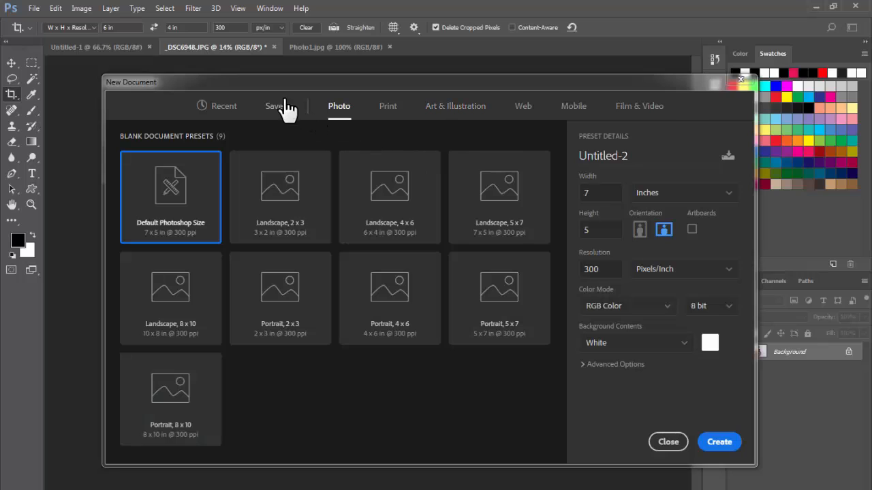
pyautogui.click(230, 109)
pyautogui.click(336, 109)
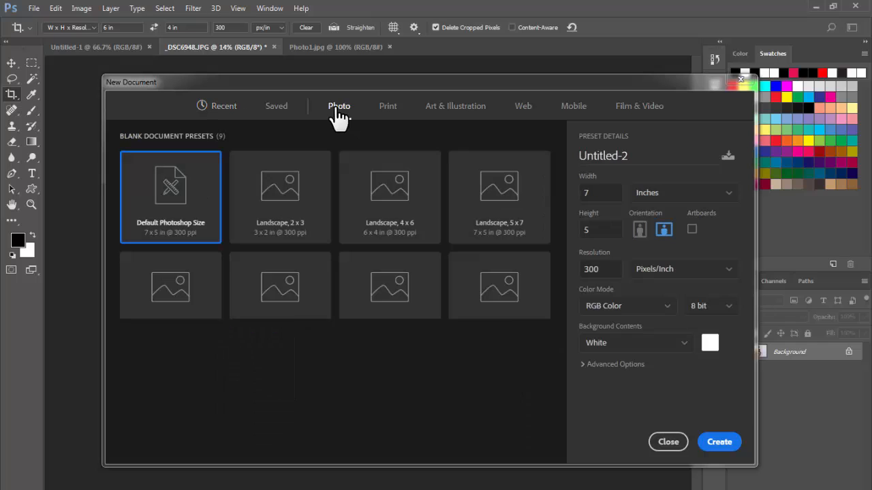
# - Name the new document Photo 02 and set its size to 12 inches wide by 8 inches high
pyautogui.doubleClick(609, 194)
pyautogui.click(636, 156)
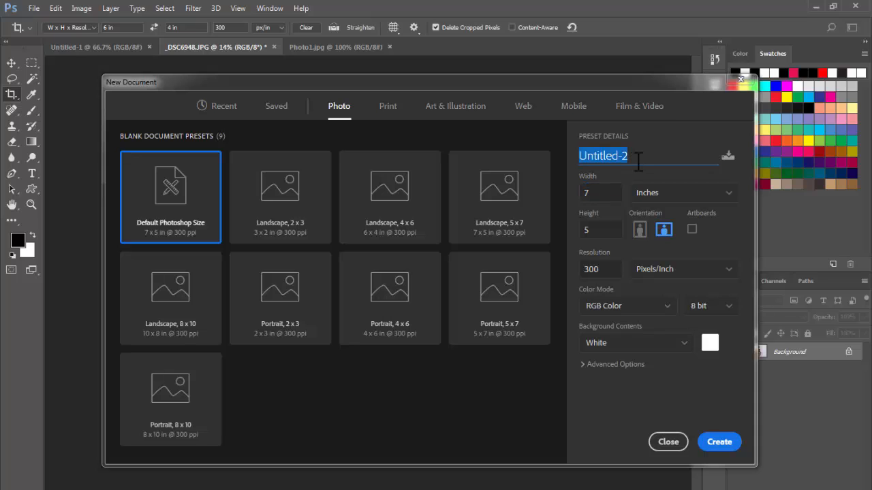
pyautogui.write('Photo 02')
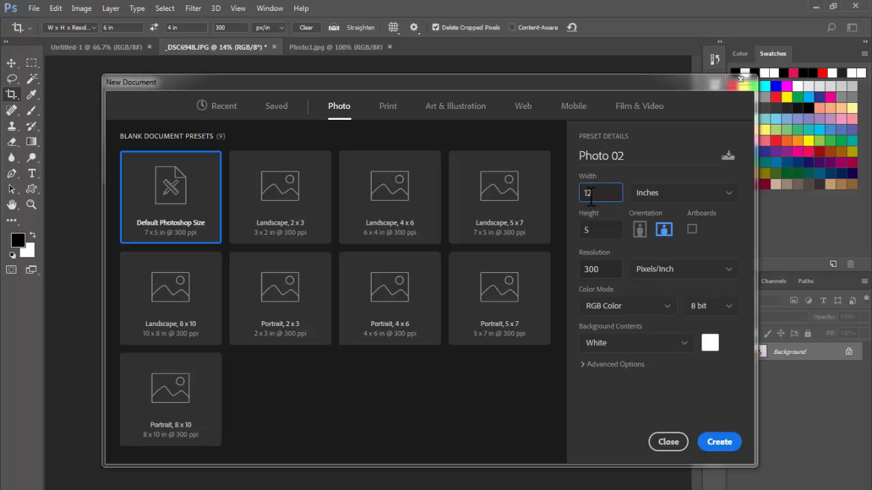
pyautogui.click(602, 232)
# - Set the new document's resolution to 300 Pixels/Inch
pyautogui.click(608, 269)
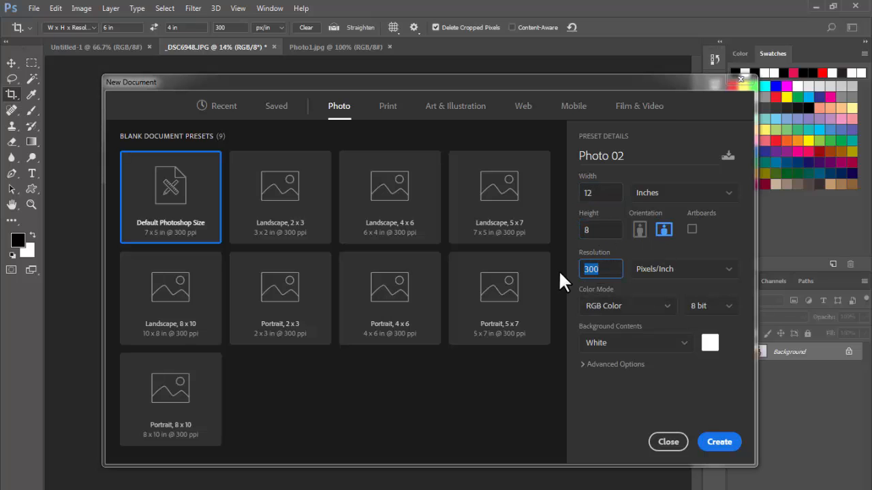
pyautogui.click(605, 270)
pyautogui.doubleClick(609, 270)
pyautogui.doubleClick(608, 269)
pyautogui.doubleClick(602, 268)
pyautogui.moveTo(603, 268); pyautogui.dragTo(525, 263)
pyautogui.write('300')
pyautogui.click(674, 270)
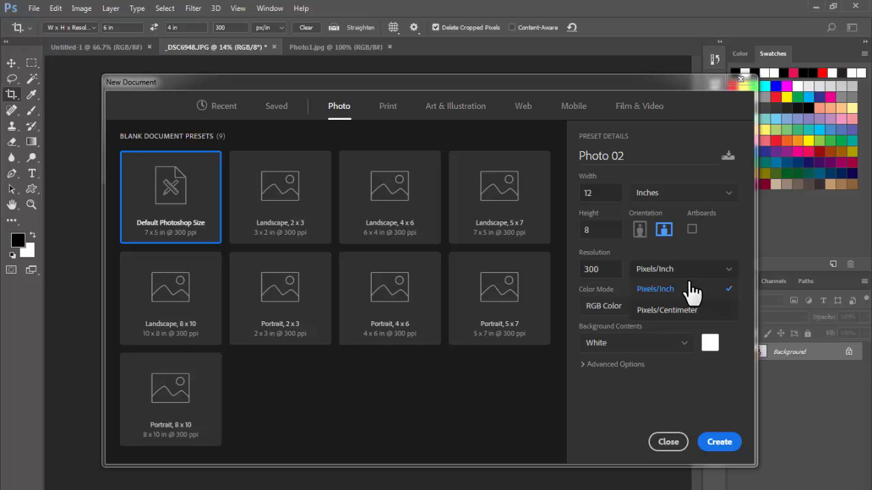
pyautogui.click(673, 287)
# - Try portrait orientation and centimeters for the new document, and return to landscape and inches
pyautogui.click(640, 229)
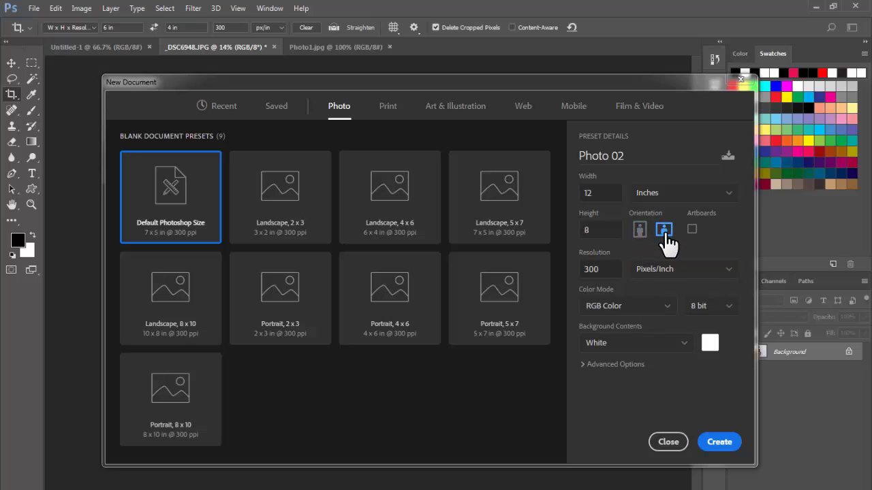
pyautogui.doubleClick(590, 194)
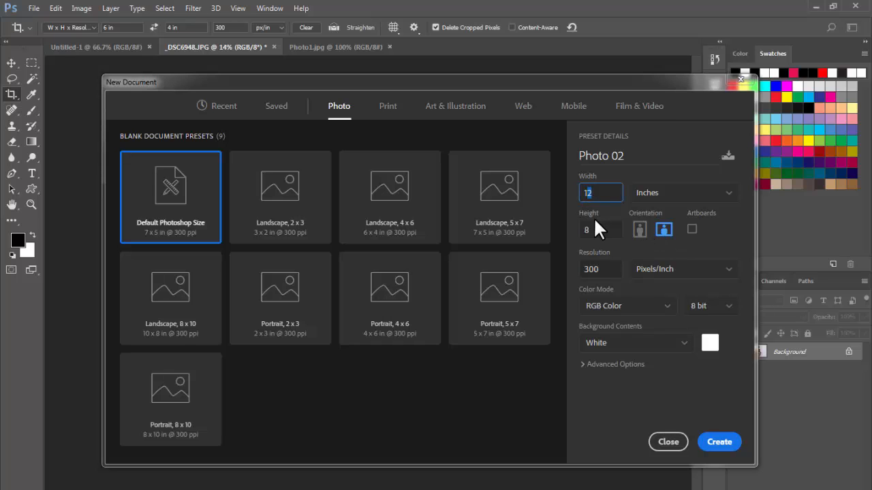
pyautogui.click(667, 194)
pyautogui.click(667, 193)
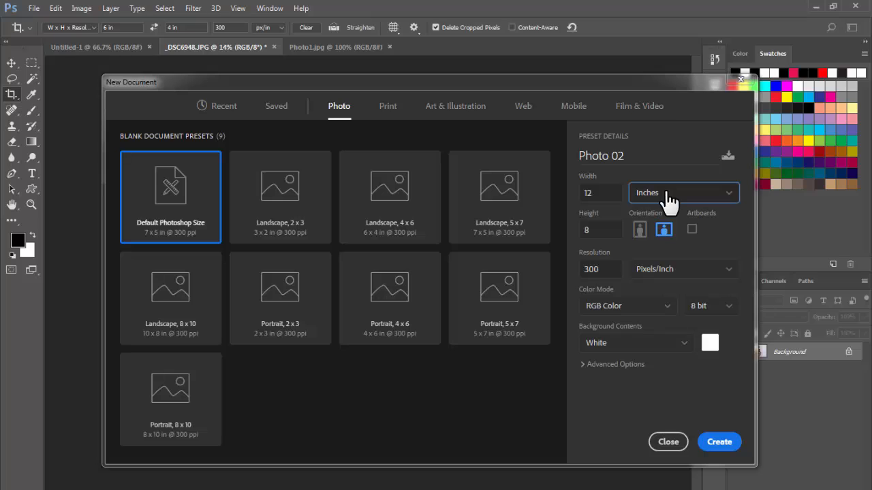
pyautogui.click(667, 193)
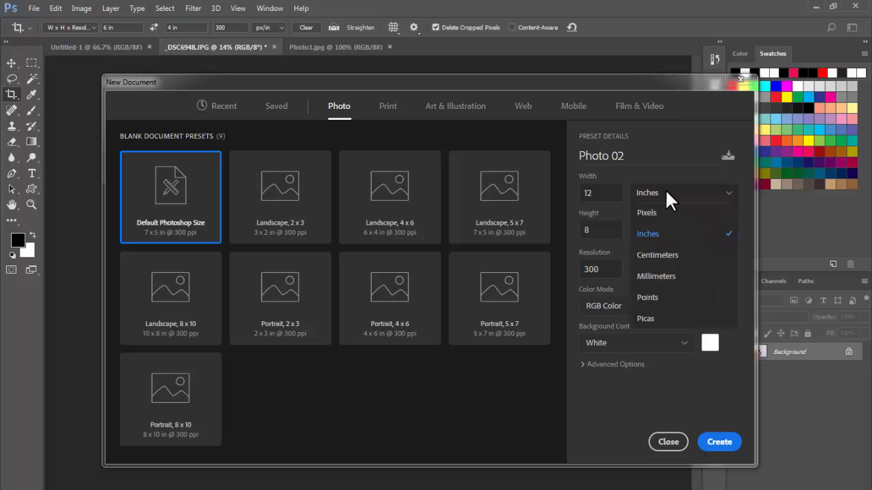
pyautogui.click(658, 255)
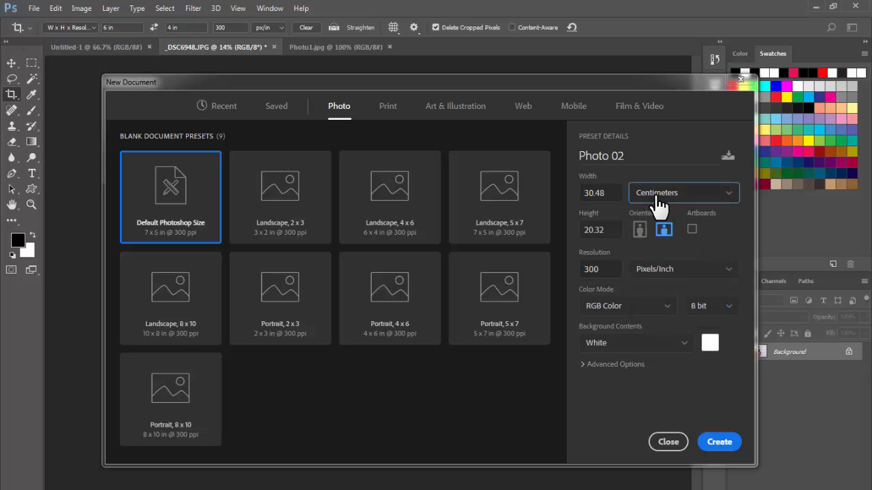
pyautogui.click(658, 193)
pyautogui.click(657, 178)
pyautogui.click(598, 193)
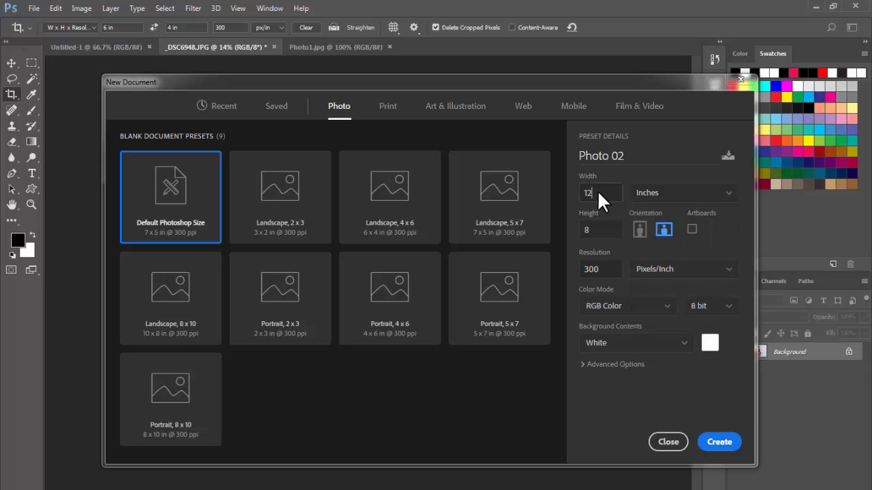
# - Review the color mode, bit depth and background options, and create the document with RGB Color, 8 bit and White
pyautogui.click(611, 271)
pyautogui.click(647, 307)
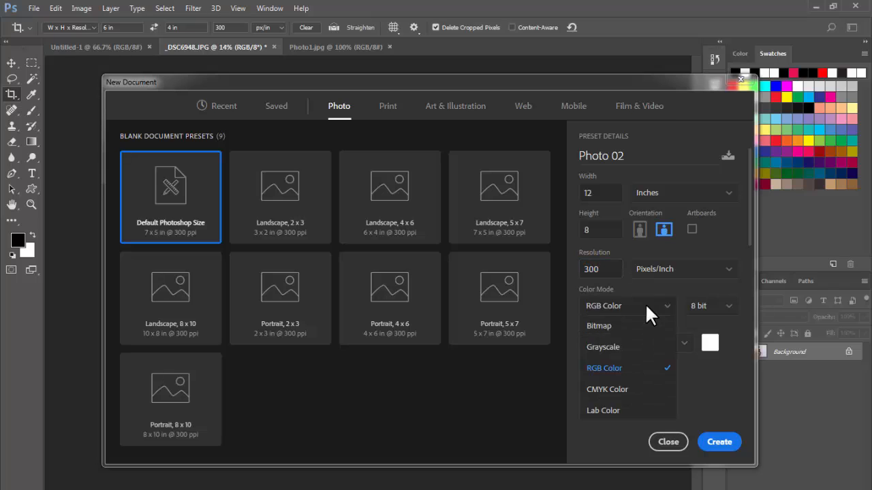
pyautogui.click(646, 311)
pyautogui.click(707, 317)
pyautogui.click(706, 323)
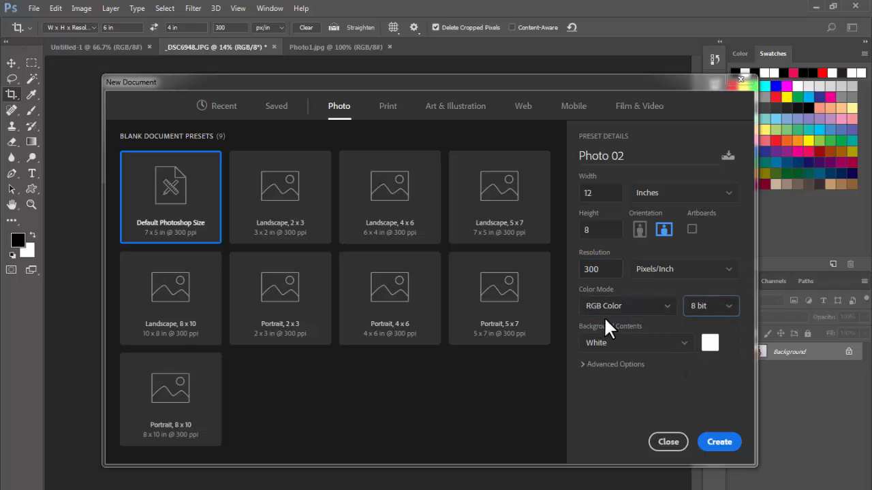
pyautogui.click(620, 350)
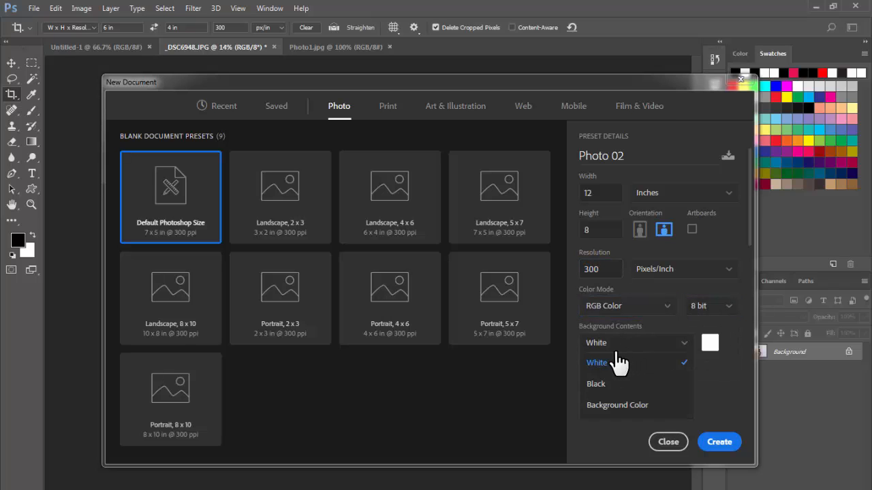
pyautogui.click(632, 345)
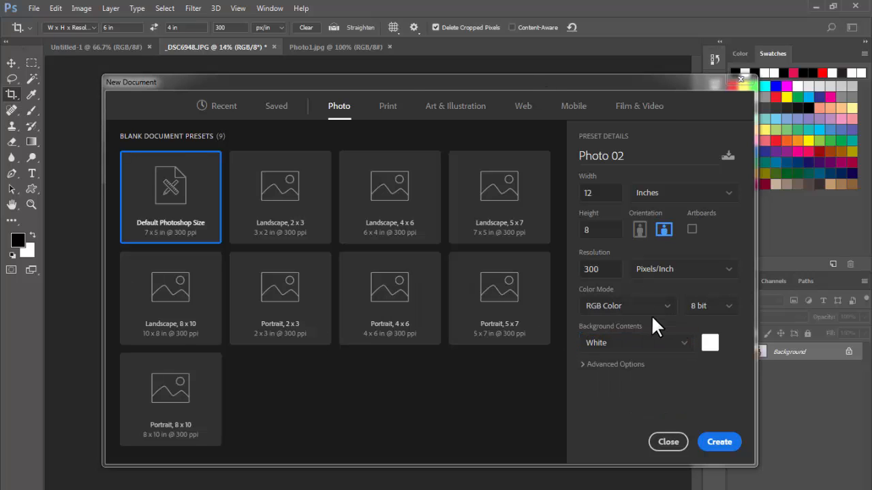
pyautogui.click(728, 443)
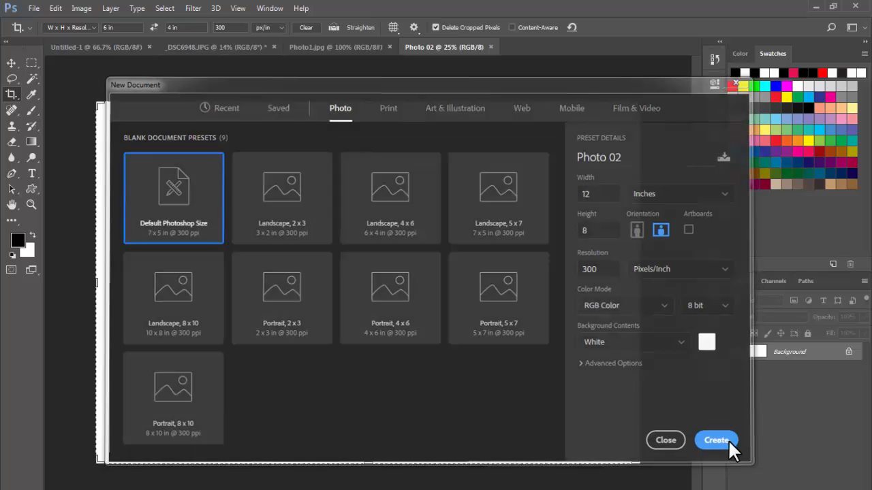
# - Copy the photo from Photo1.jpg into Photo 02 and place it near the page's upper-left corner
pyautogui.press('v')
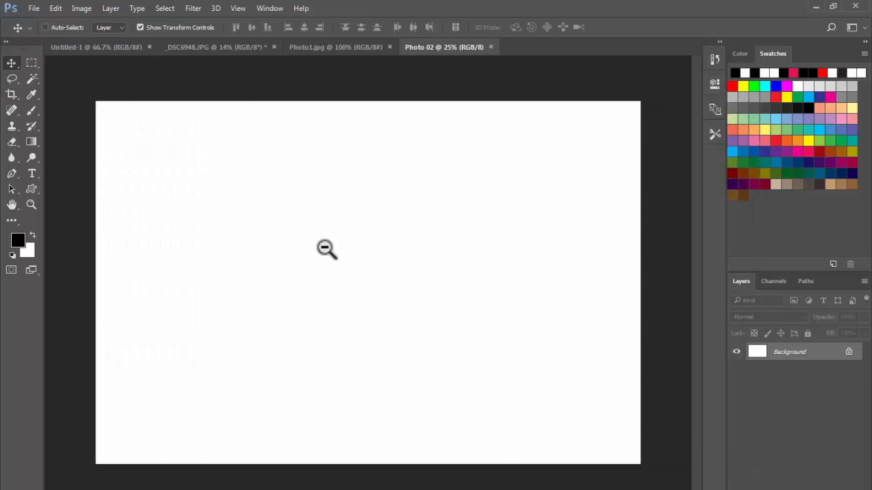
pyautogui.moveTo(325, 248); pyautogui.dragTo(347, 266)
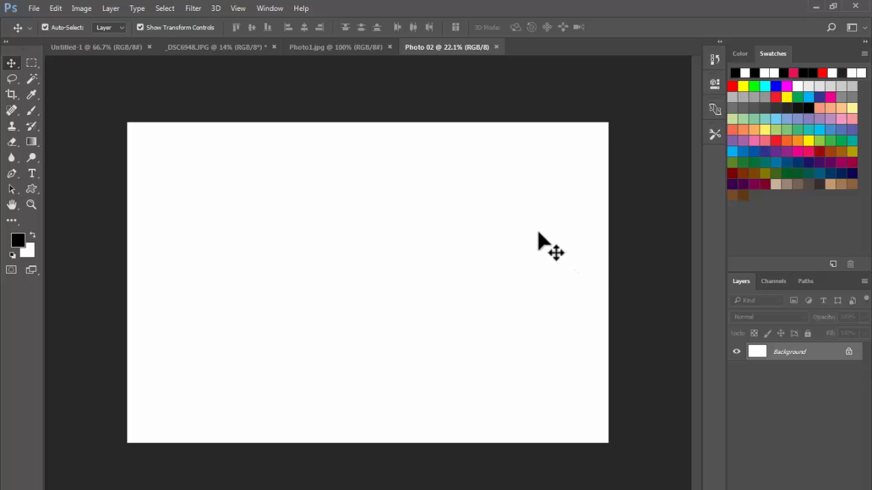
pyautogui.click(352, 48)
pyautogui.moveTo(471, 218); pyautogui.dragTo(415, 235)
pyautogui.moveTo(417, 181); pyautogui.dragTo(235, 148)
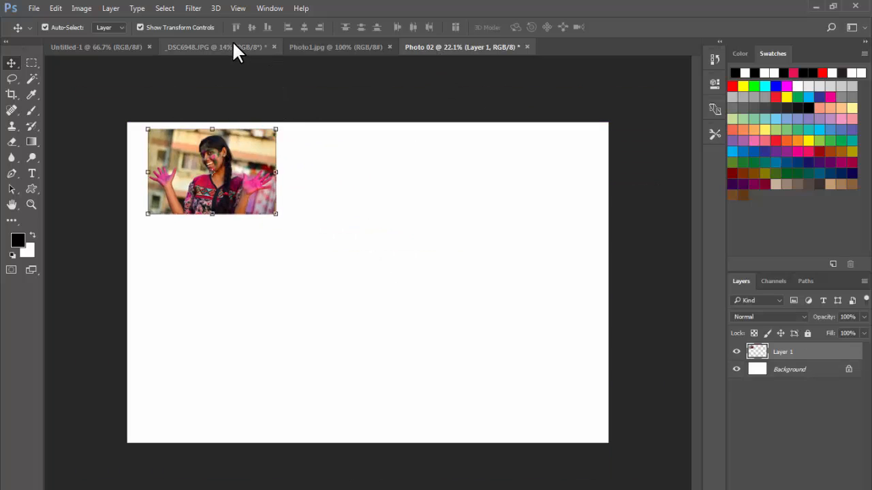
# - Copy the woman's portrait from _DSC6948.JPG into Photo 02, scale it to about 39%, and place it right of the page's center
pyautogui.click(232, 45)
pyautogui.moveTo(455, 40); pyautogui.dragTo(528, 123)
pyautogui.scroll(-5, 336, 173)
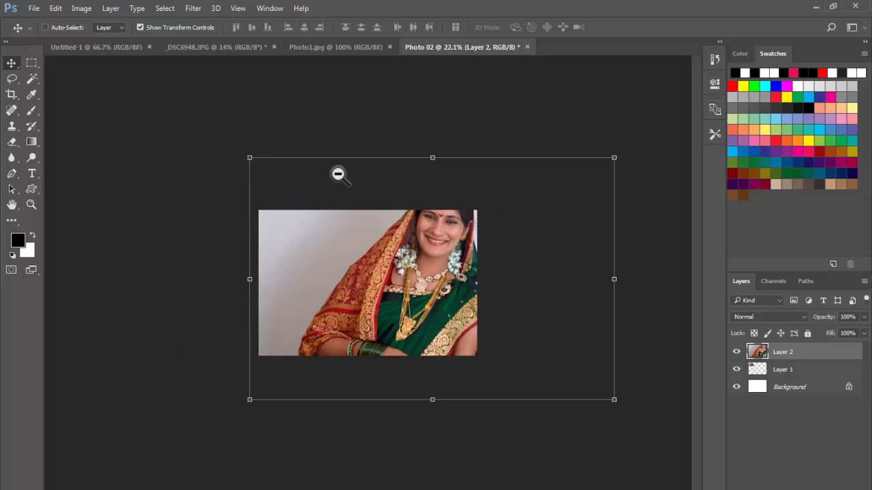
pyautogui.moveTo(250, 157); pyautogui.dragTo(361, 231)
pyautogui.moveTo(432, 257); pyautogui.dragTo(391, 259)
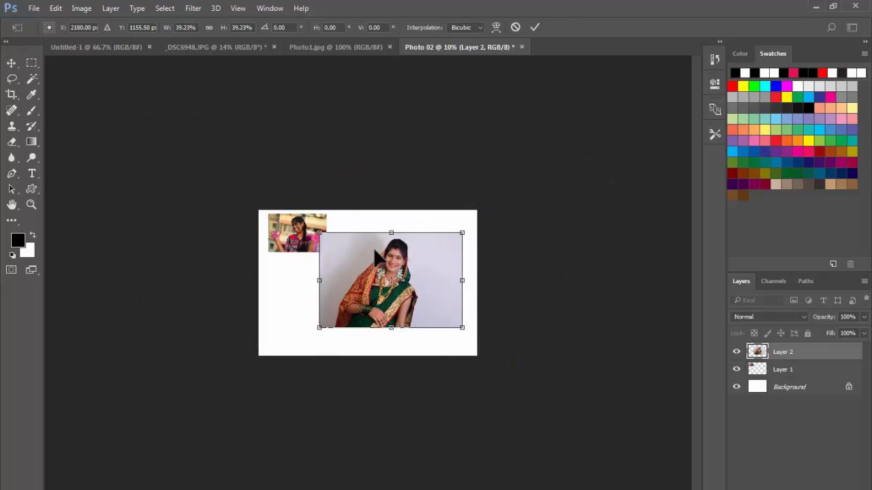
pyautogui.press('Return')
pyautogui.moveTo(418, 300); pyautogui.dragTo(450, 330)
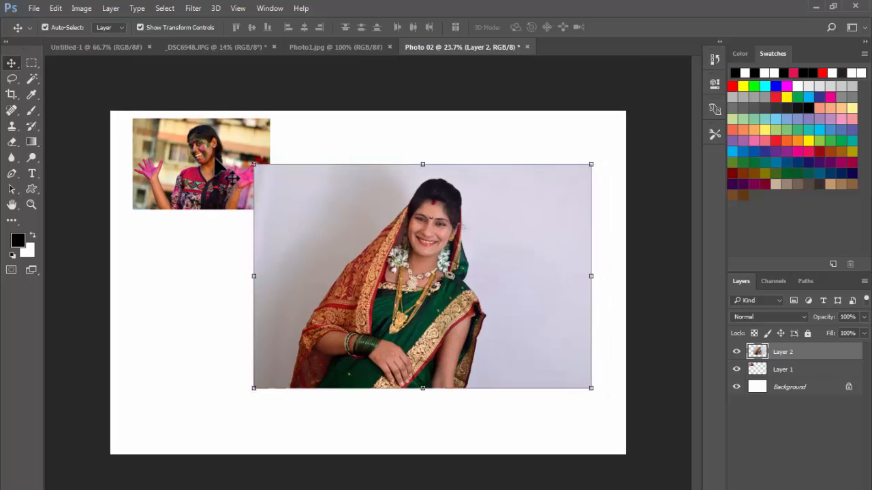
# - Bring the small photo in front of the portrait and duplicate it twice in a column below the original
pyautogui.keyDown('ctrl'); pyautogui.click(205, 164); pyautogui.keyUp('ctrl')
pyautogui.hotkey('ctrl', ']')
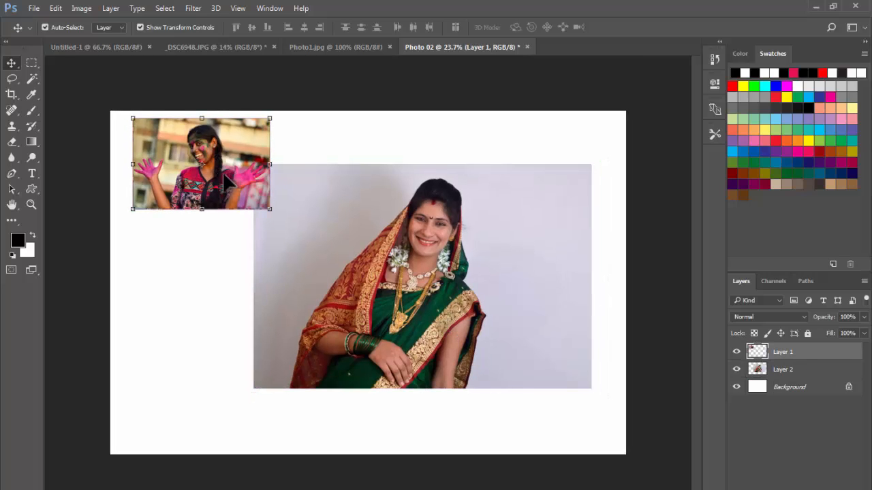
pyautogui.moveTo(226, 161); pyautogui.dragTo(232, 385)
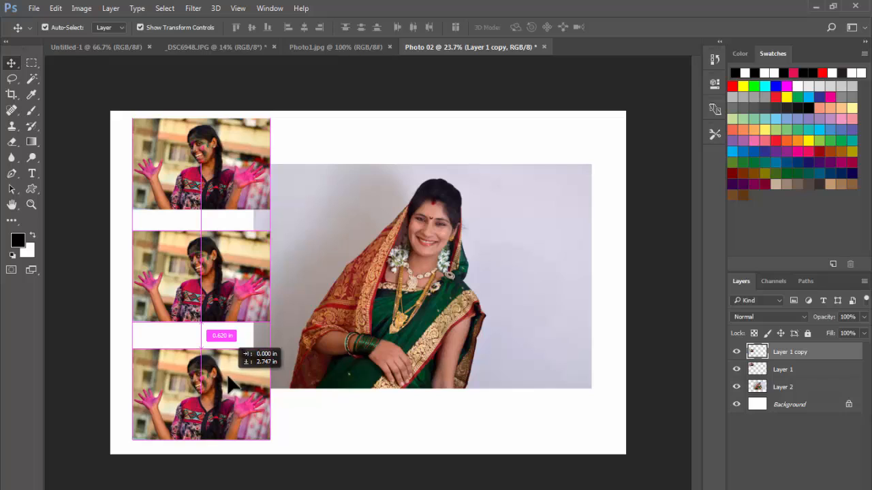
# - Select the Background layer and fill it with a bright blue swatch color, then deselect all layers
pyautogui.rightClick(486, 143)
pyautogui.click(507, 145)
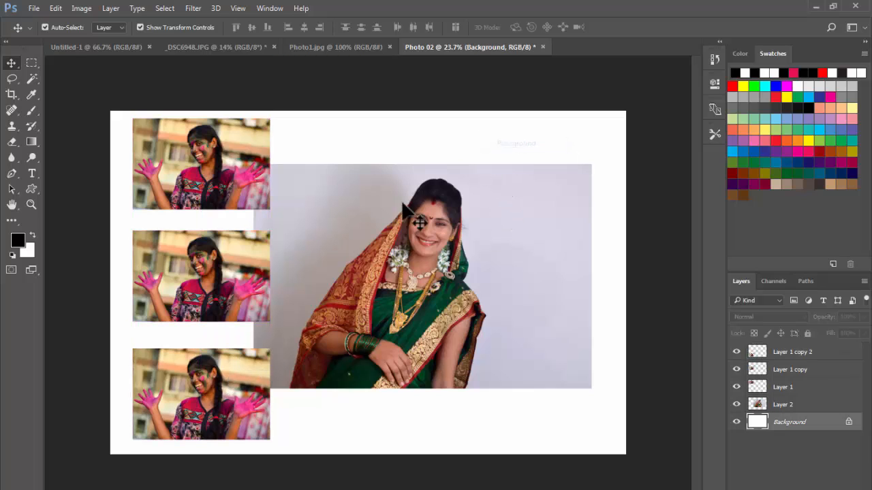
pyautogui.click(811, 95)
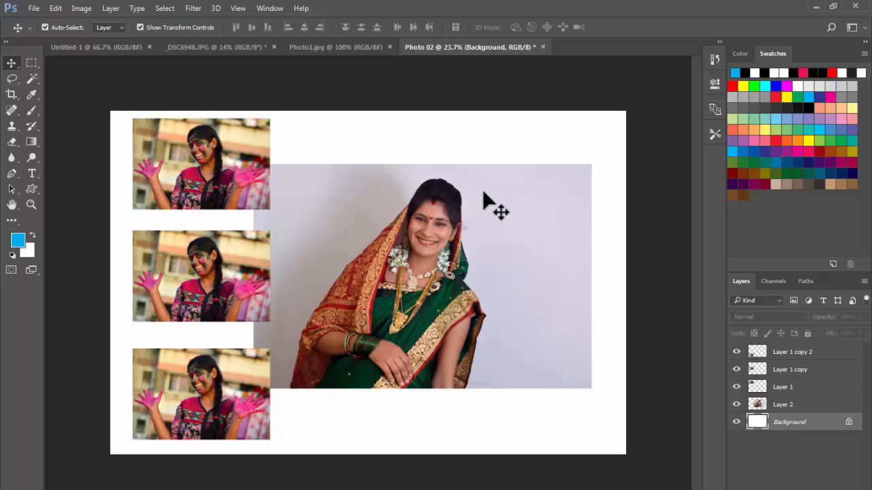
pyautogui.hotkey('shift', 'BackSpace')
pyautogui.click(470, 150)
pyautogui.click(419, 162)
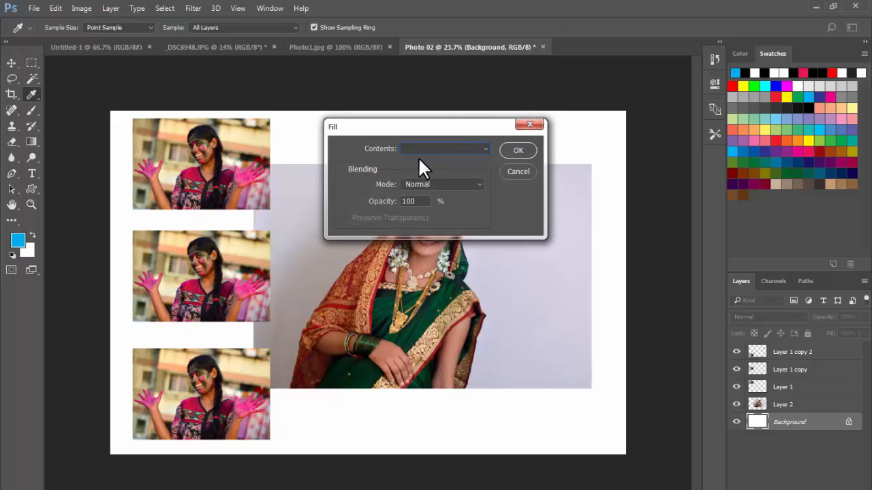
pyautogui.press('Return')
pyautogui.press('v')
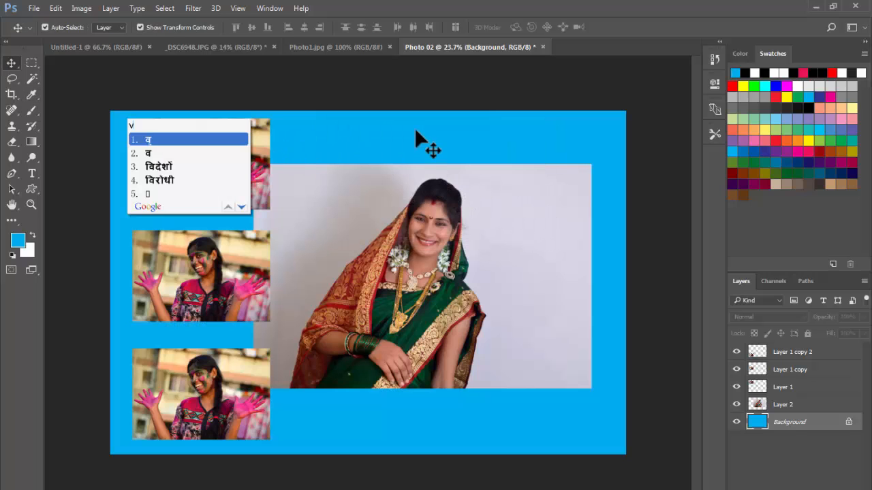
pyautogui.press('Escape')
pyautogui.click(394, 135)
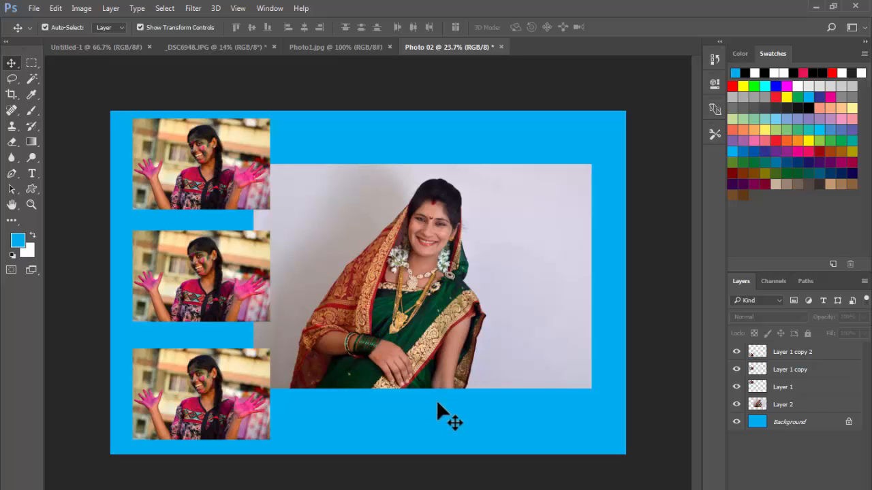
pyautogui.moveTo(647, 464)
pyautogui.mouseDown()
pyautogui.moveTo(672, 479)
pyautogui.moveTo(644, 473)
pyautogui.mouseUp()
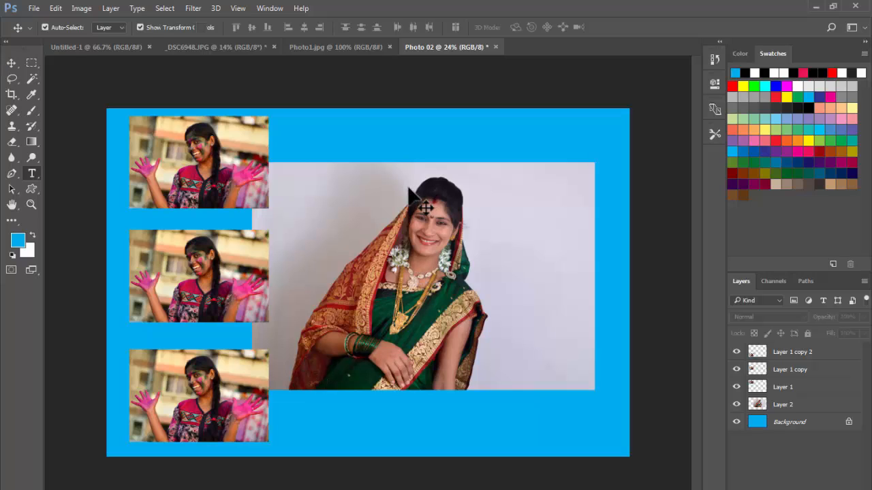
# - Try a line of placeholder text "sdfsdfsdf" above the portrait, delete it, and select the portrait
pyautogui.press('t')
pyautogui.click(359, 156)
pyautogui.hotkey('ctrl', 'Return')
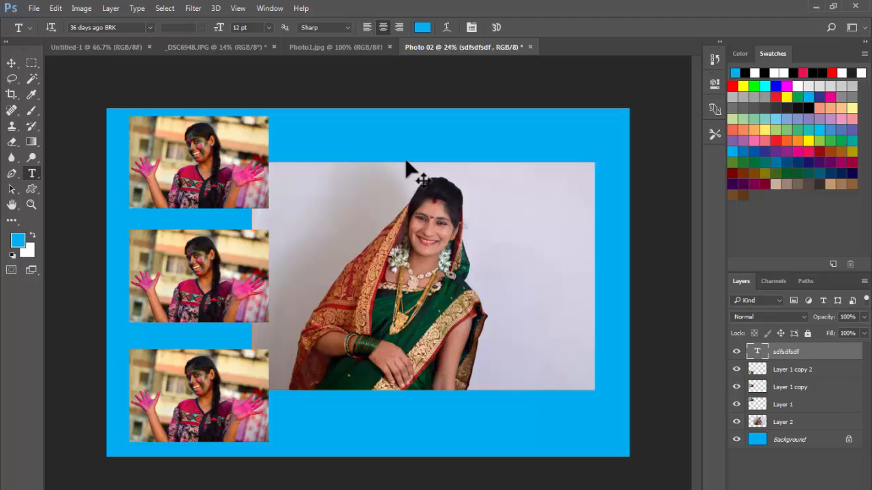
pyautogui.press('v')
pyautogui.press('Delete')
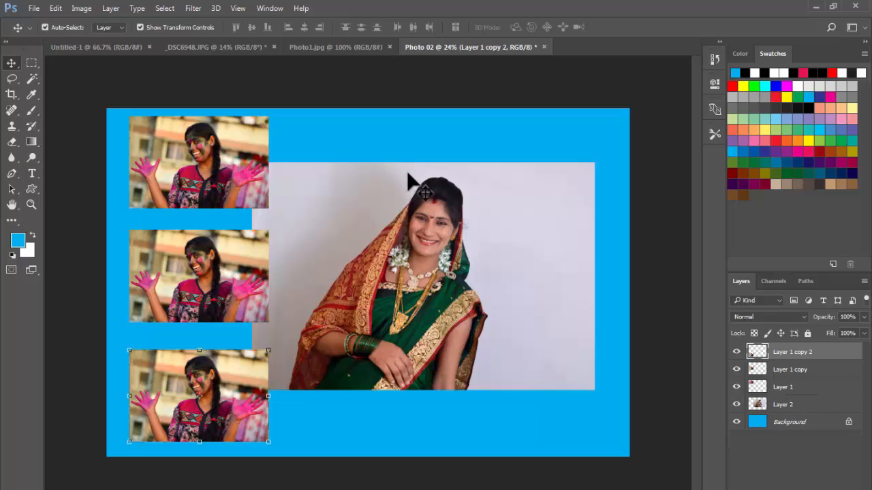
pyautogui.click(409, 224)
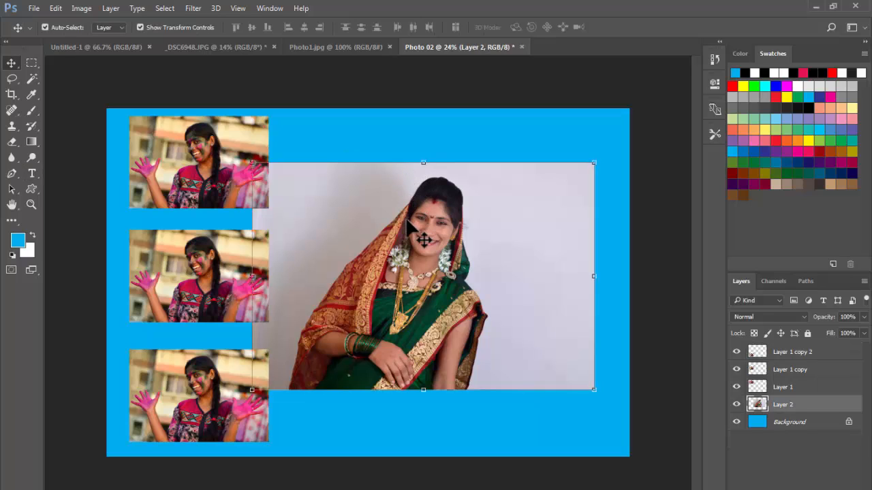
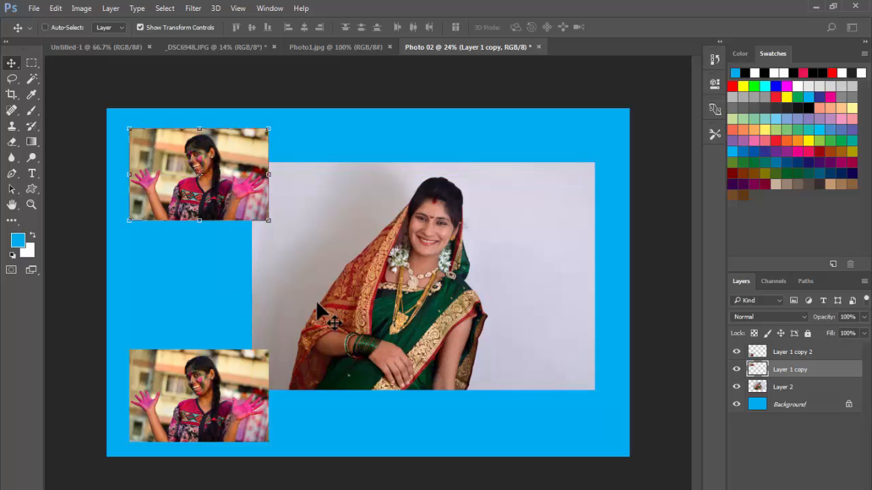
# - Start a new document from the photo presets and set its width to 4.6 inches
pyautogui.hotkey('ctrl', 'n')
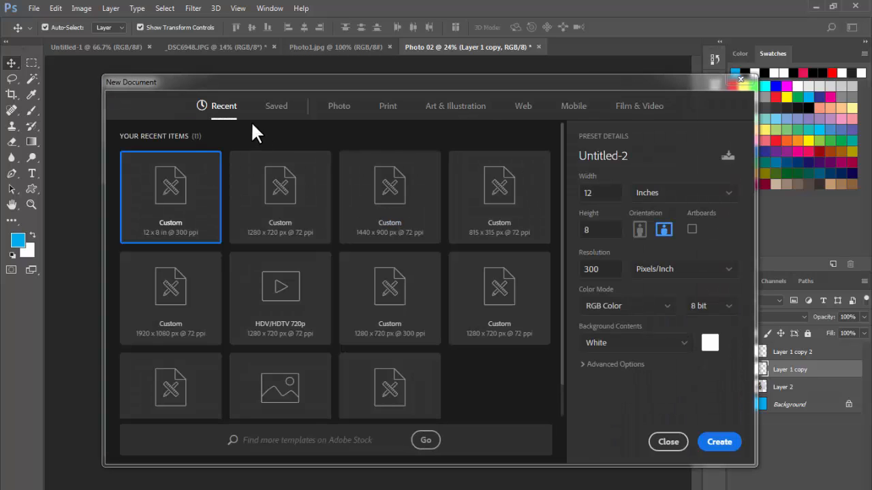
pyautogui.click(345, 109)
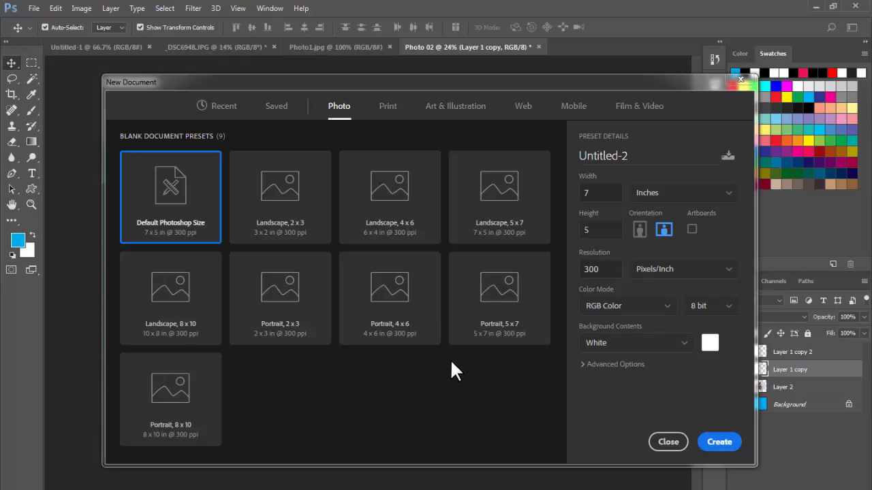
pyautogui.doubleClick(593, 193)
pyautogui.write('4.5')
pyautogui.hotkey('shift', 'Left')
pyautogui.write('60')
pyautogui.click(657, 194)
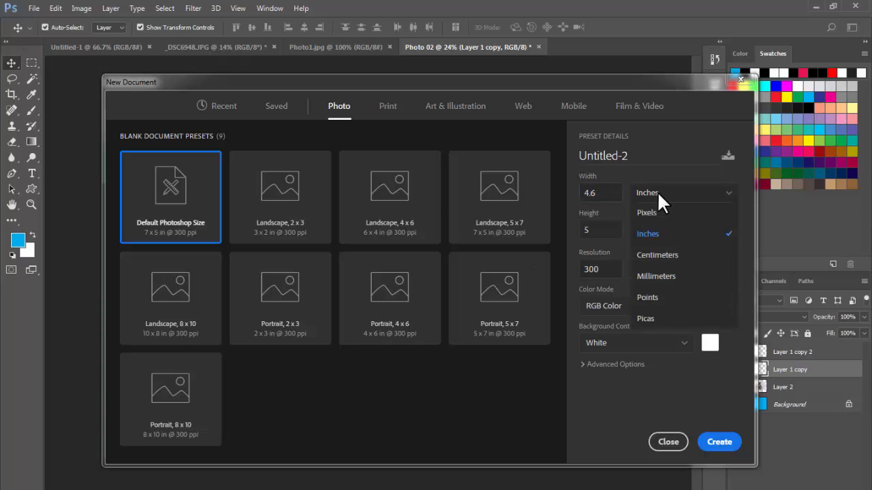
pyautogui.click(647, 199)
# - Set the new document's height to 11.5 inches and create it
pyautogui.doubleClick(605, 231)
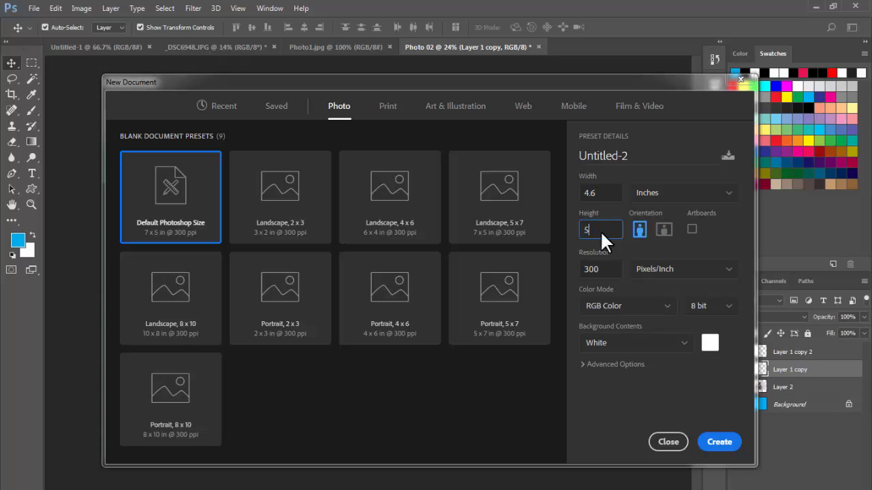
pyautogui.doubleClick(600, 230)
pyautogui.write('11.5')
pyautogui.click(660, 193)
pyautogui.click(660, 192)
pyautogui.click(613, 193)
pyautogui.click(603, 231)
pyautogui.click(602, 269)
pyautogui.click(609, 231)
pyautogui.click(719, 442)
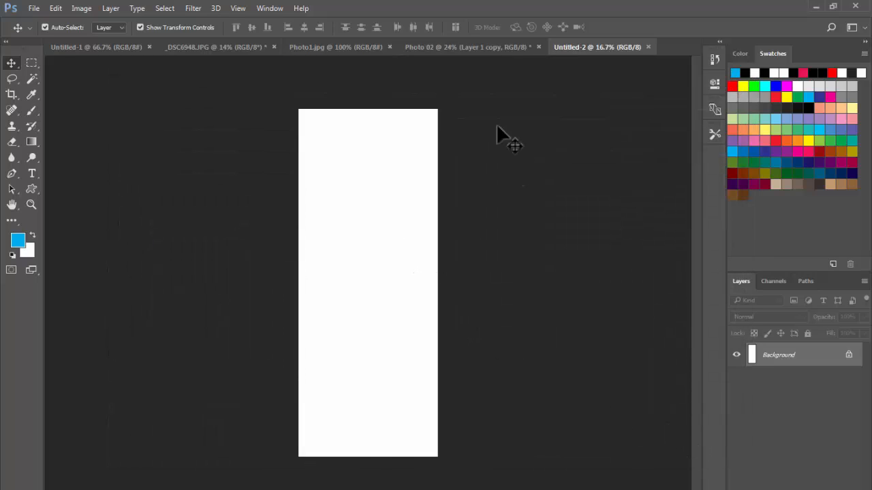
# - Copy the woman's portrait from Photo 02 into the upper part of the blank Untitled-2 page
pyautogui.click(481, 47)
pyautogui.click(497, 208)
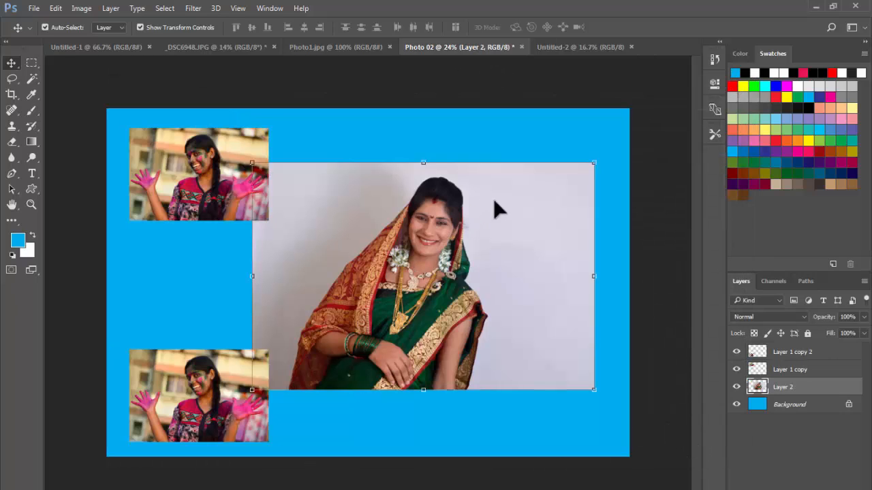
pyautogui.moveTo(496, 209); pyautogui.dragTo(430, 154)
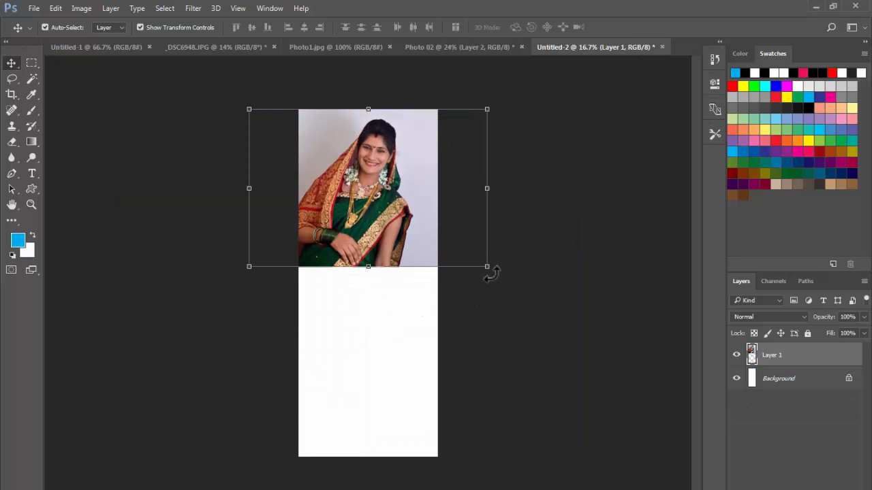
# - Scale the portrait to about 225% and position it to fill the whole page with her face inside the frame
pyautogui.moveTo(488, 269); pyautogui.dragTo(750, 457)
pyautogui.moveTo(317, 327); pyautogui.dragTo(252, 350)
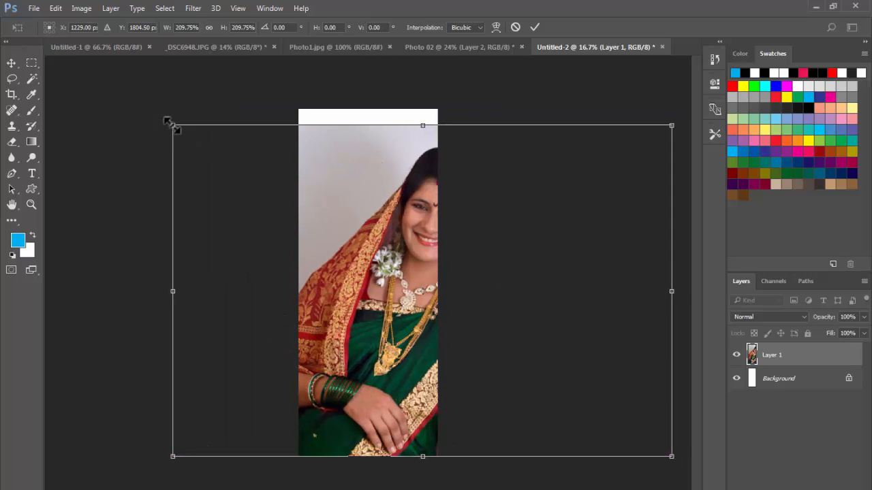
pyautogui.moveTo(171, 123); pyautogui.dragTo(135, 99)
pyautogui.moveTo(336, 215); pyautogui.dragTo(307, 216)
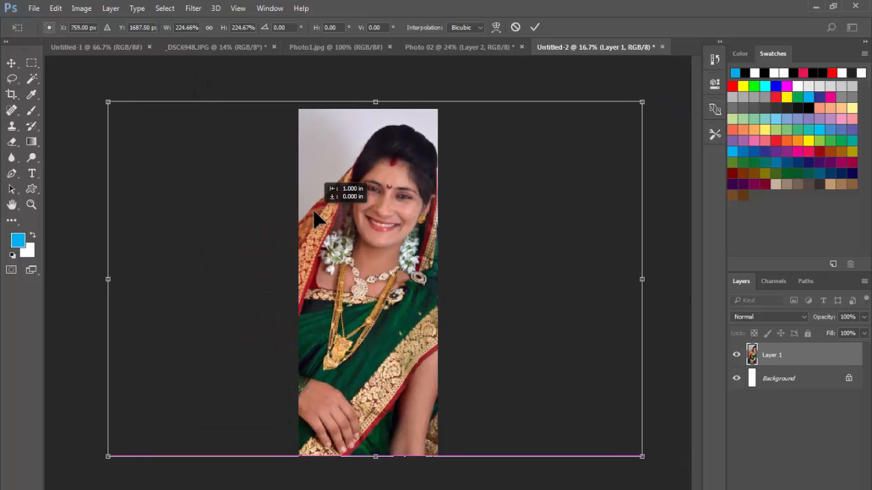
pyautogui.press('Return')
pyautogui.moveTo(367, 226)
pyautogui.mouseDown()
pyautogui.moveTo(406, 228)
pyautogui.moveTo(366, 222)
pyautogui.mouseUp()
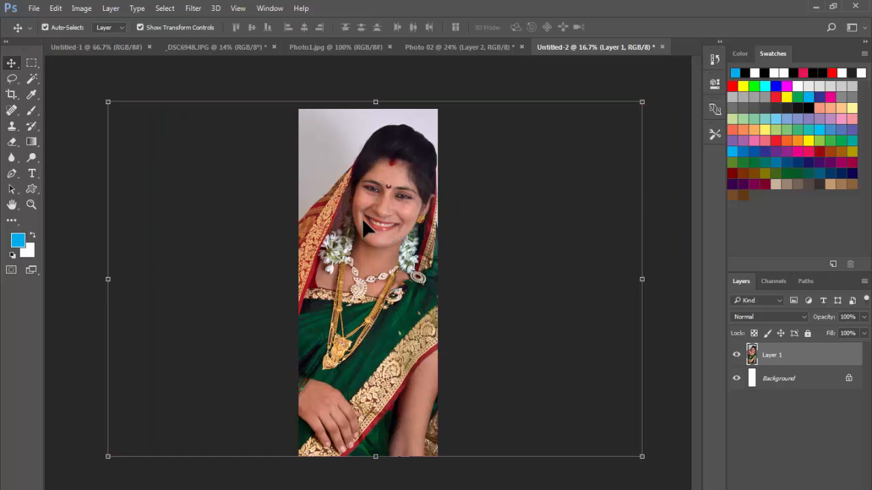
pyautogui.moveTo(346, 213)
pyautogui.mouseDown()
pyautogui.moveTo(387, 212)
pyautogui.moveTo(363, 215)
pyautogui.mouseUp()
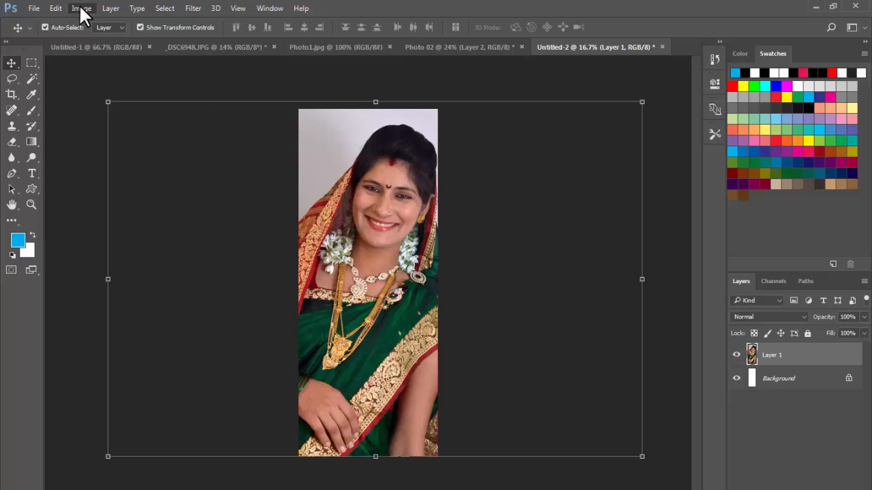
# - Check Untitled-2's image size with the dimensions shown in inches
pyautogui.click(81, 8)
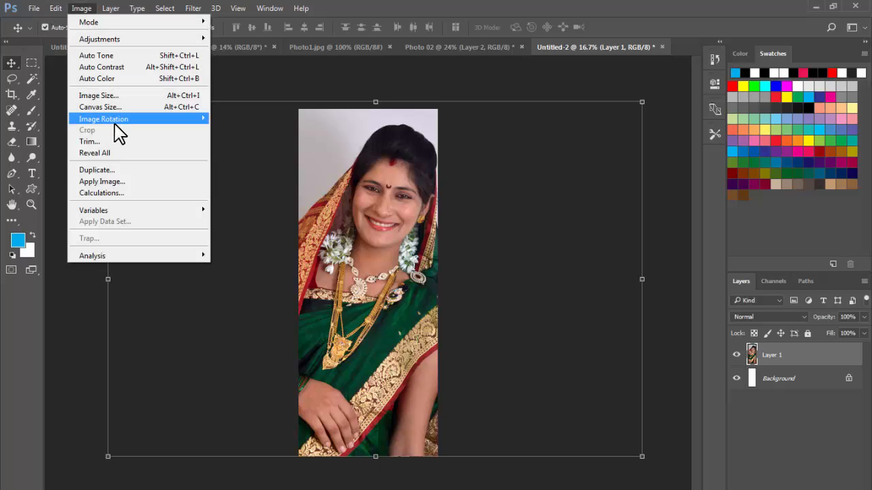
pyautogui.click(117, 96)
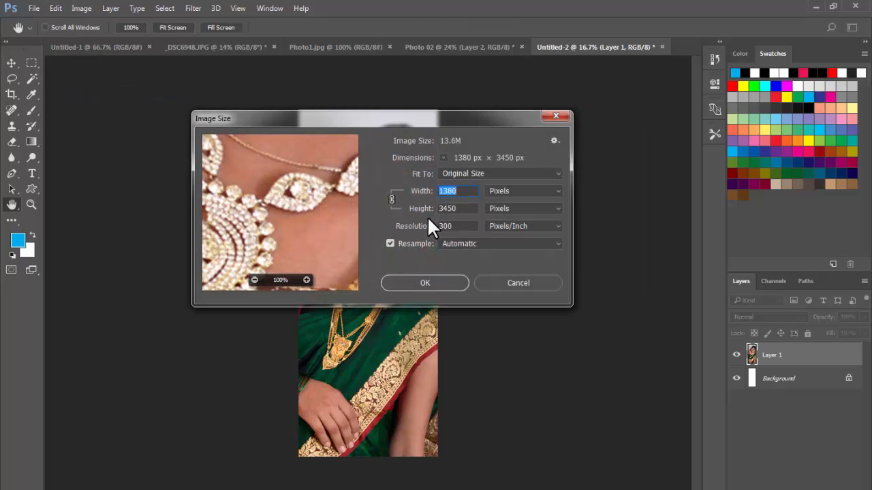
pyautogui.click(509, 193)
pyautogui.click(506, 212)
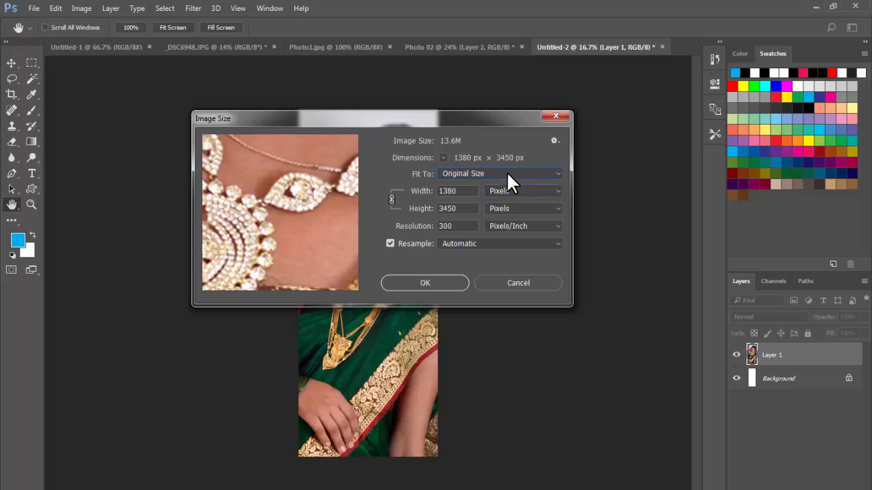
pyautogui.click(506, 172)
pyautogui.click(504, 173)
pyautogui.click(509, 192)
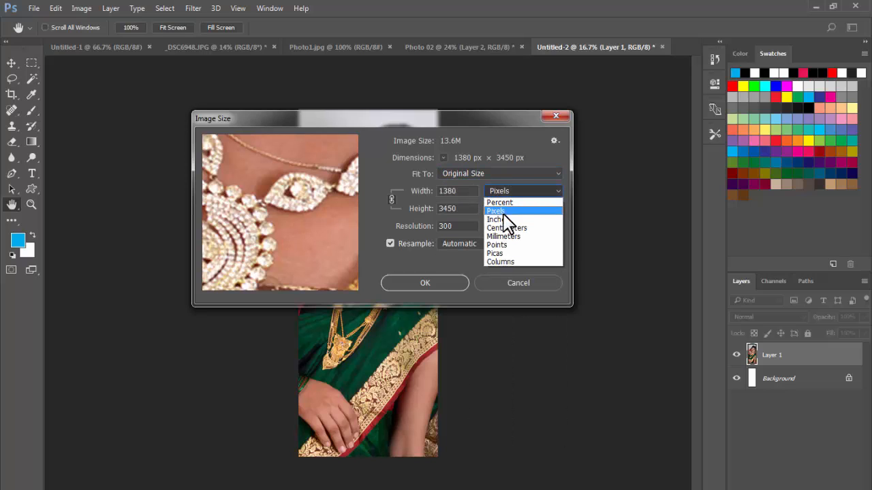
pyautogui.click(504, 220)
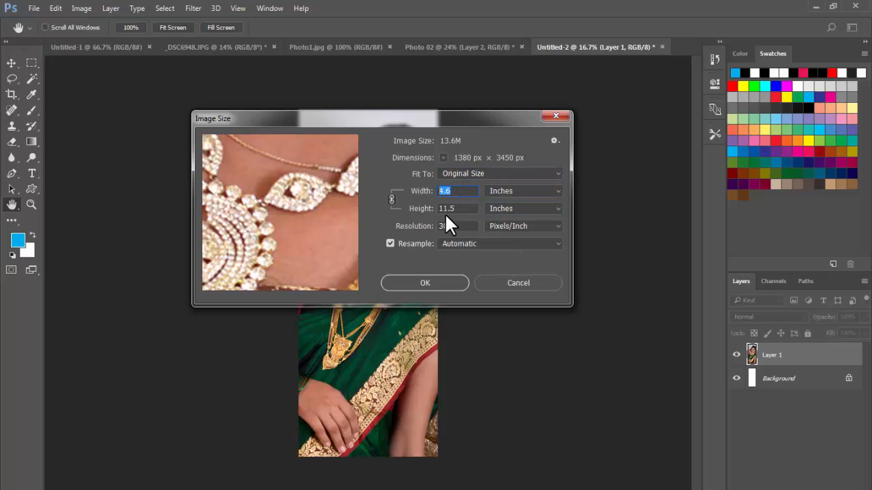
pyautogui.press('Tab')
pyautogui.click(434, 287)
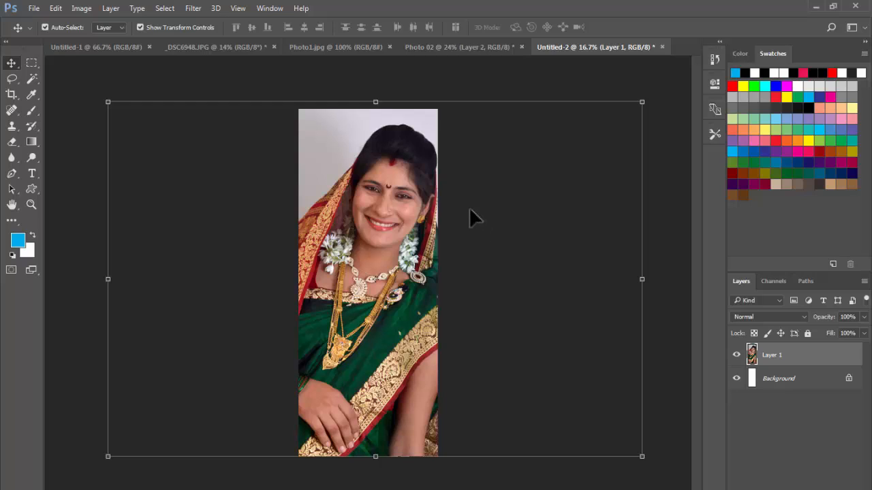
# - Flatten the portrait and the page into a single background layer and try to move it
pyautogui.click(111, 8)
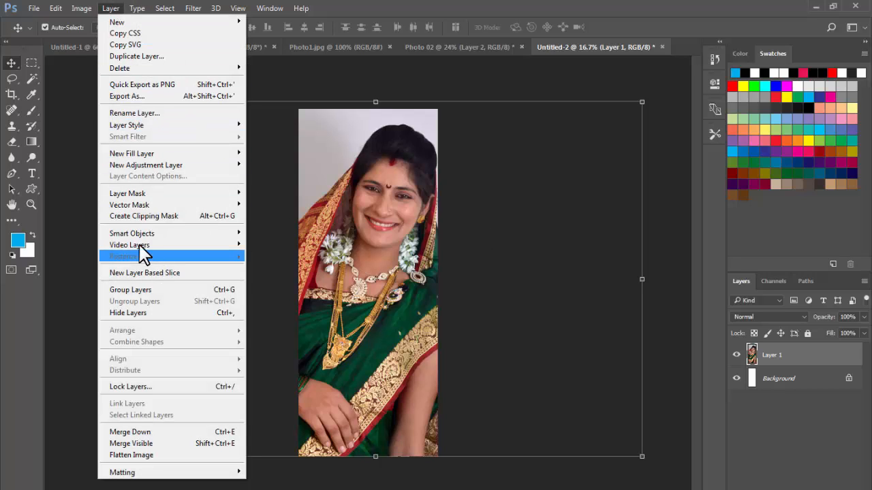
pyautogui.click(350, 224)
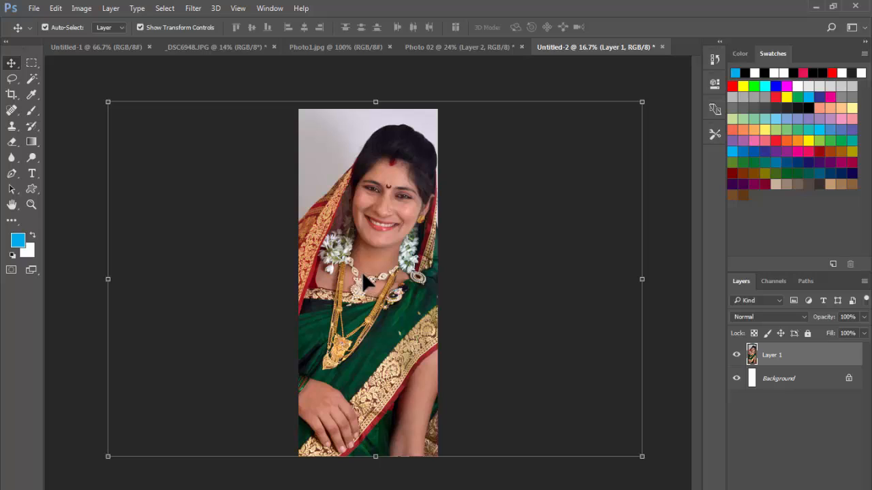
pyautogui.click(111, 9)
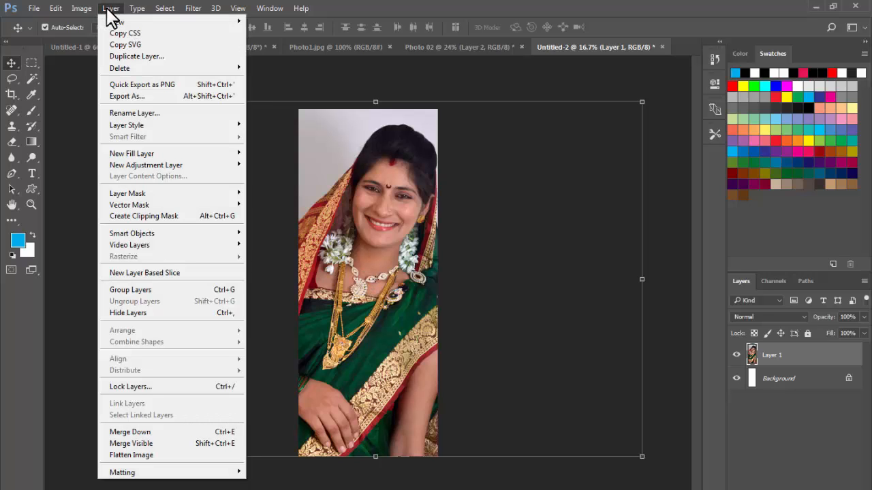
pyautogui.click(174, 460)
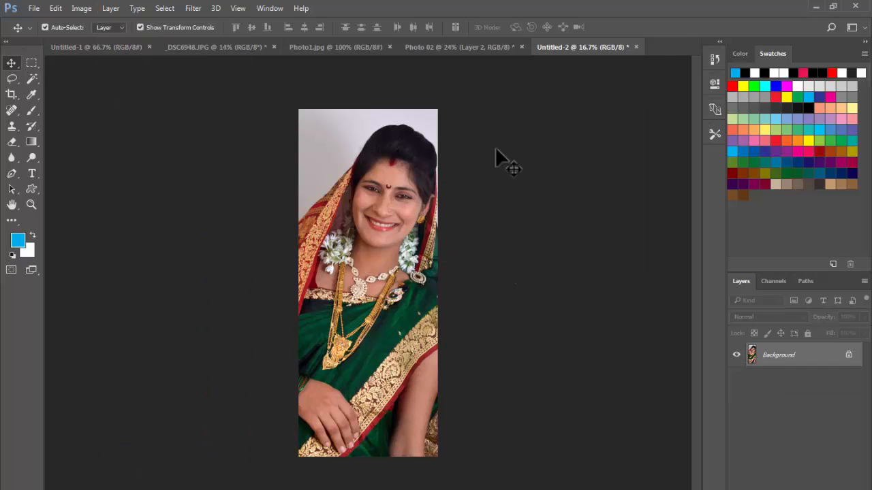
pyautogui.moveTo(495, 147); pyautogui.dragTo(515, 153)
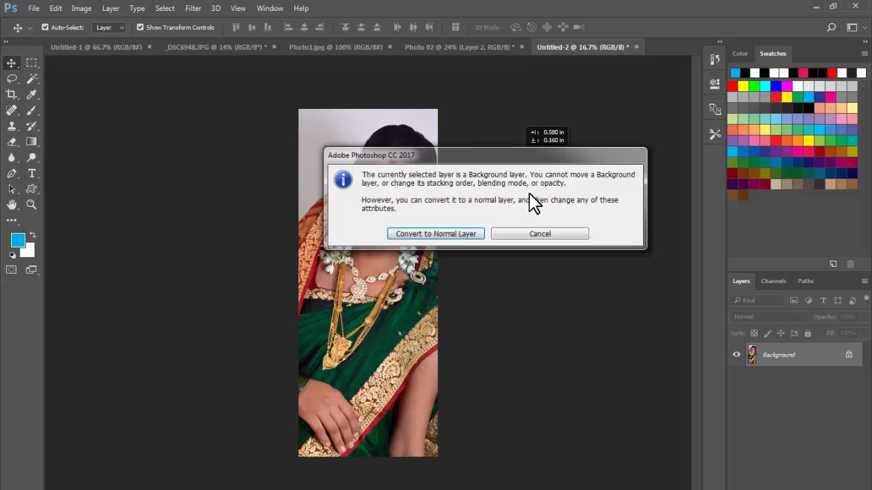
pyautogui.click(571, 236)
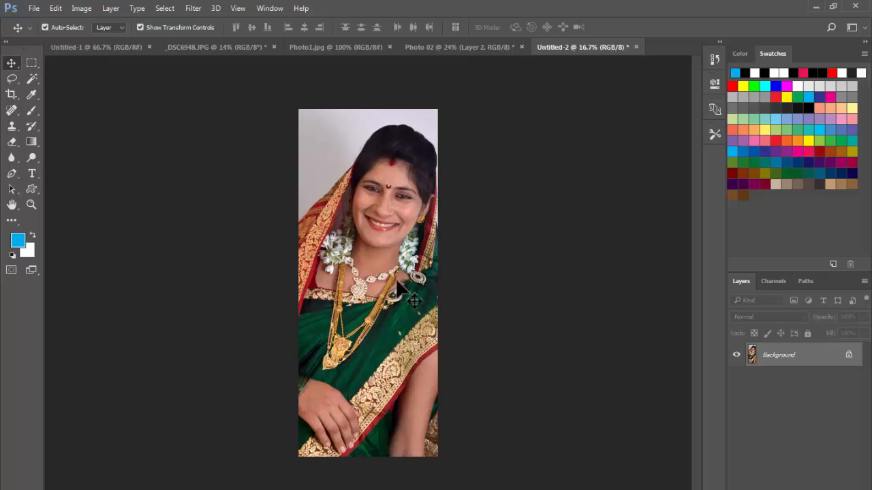
# - Review the flattened image's width, height and resolution in the Image Size dialog and cancel it
pyautogui.click(88, 9)
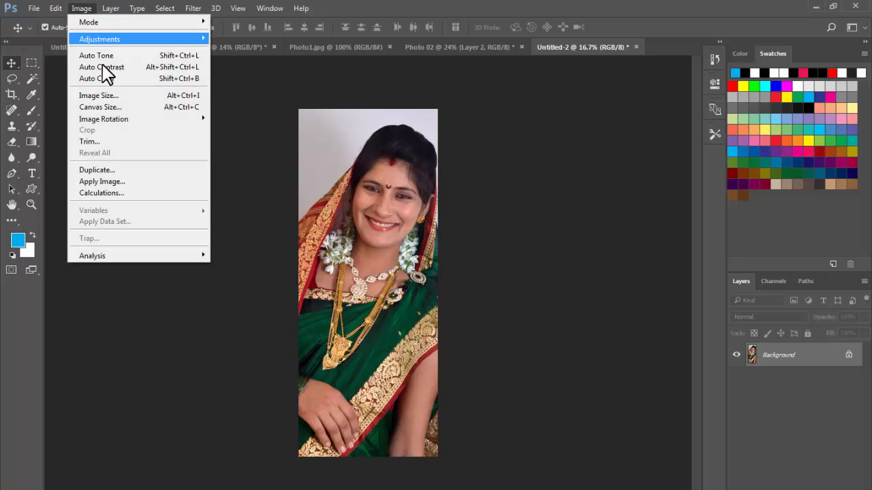
pyautogui.click(102, 95)
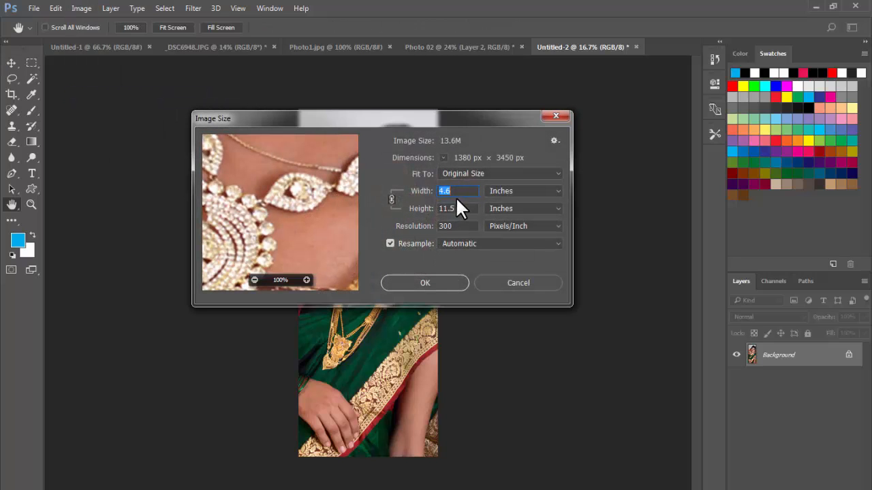
pyautogui.click(460, 193)
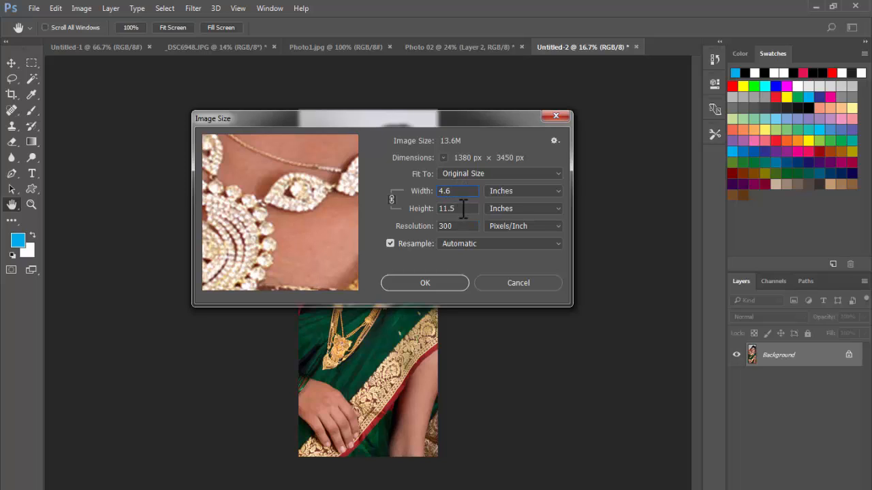
pyautogui.moveTo(462, 209); pyautogui.dragTo(425, 209)
pyautogui.doubleClick(456, 194)
pyautogui.doubleClick(464, 193)
pyautogui.press('Tab')
pyautogui.click(433, 191)
pyautogui.click(455, 191)
pyautogui.click(454, 193)
pyautogui.click(459, 205)
pyautogui.click(458, 194)
pyautogui.moveTo(429, 118); pyautogui.dragTo(456, 109)
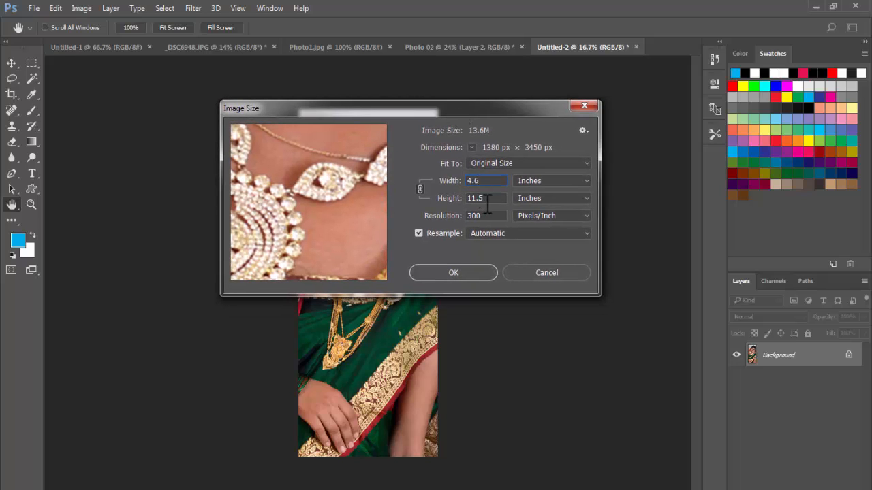
pyautogui.click(499, 181)
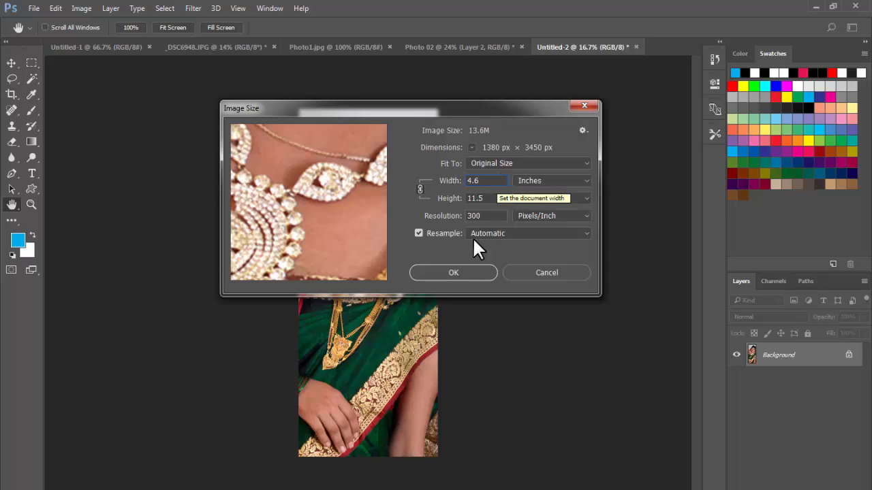
pyautogui.click(546, 274)
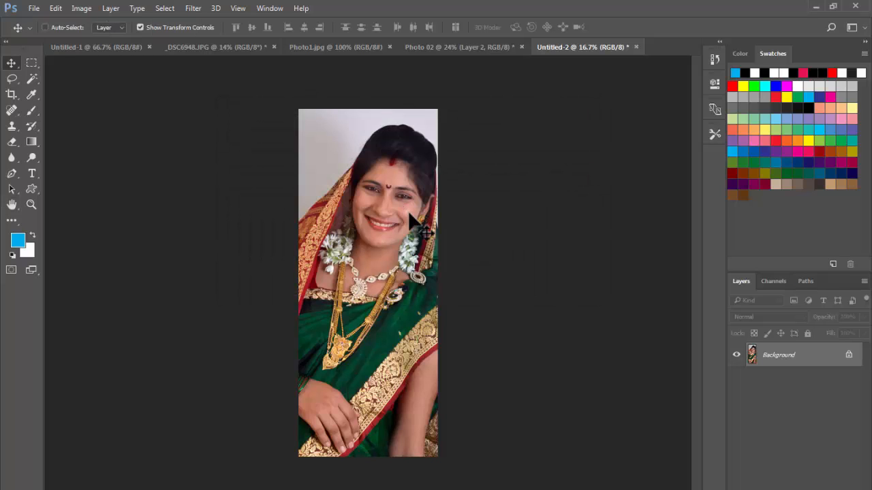
# - Create an 8 × 12 inch document and copy the flattened portrait from Untitled-2 onto the middle of its page
pyautogui.hotkey('ctrl', 'n')
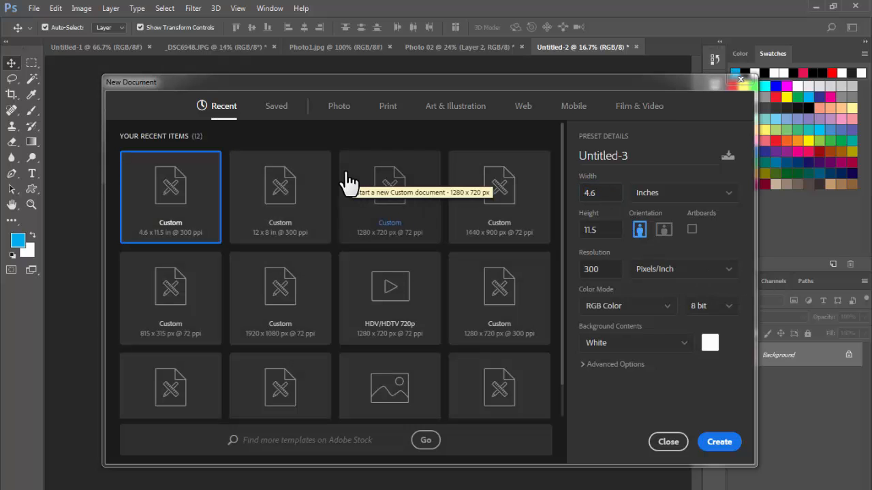
pyautogui.click(616, 193)
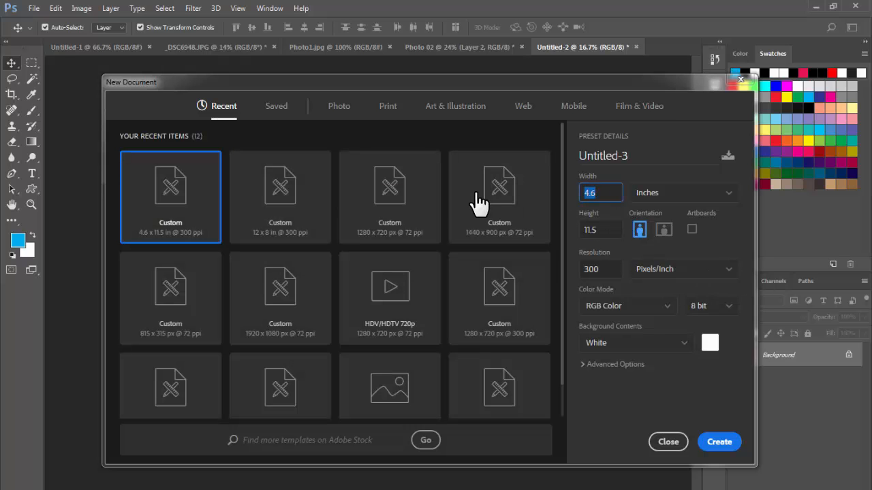
pyautogui.write('8')
pyautogui.press('Tab')
pyautogui.hotkey('shift', 'Tab')
pyautogui.press('Tab')
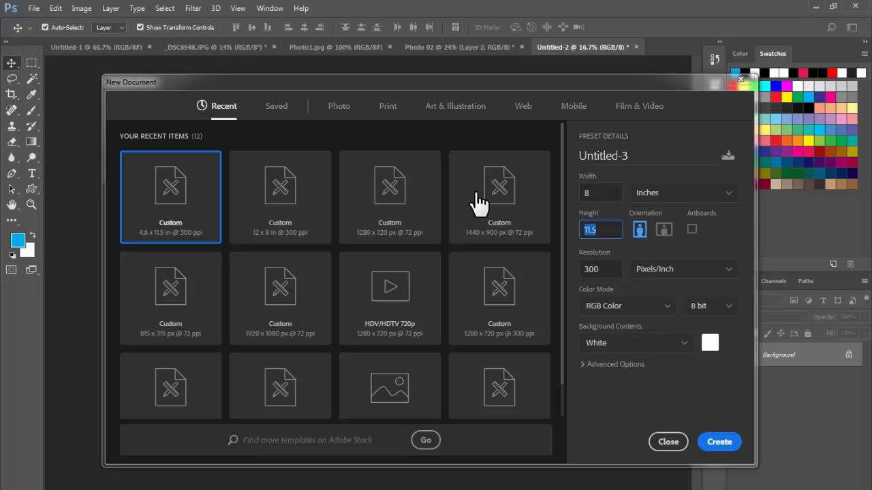
pyautogui.write('12')
pyautogui.click(722, 440)
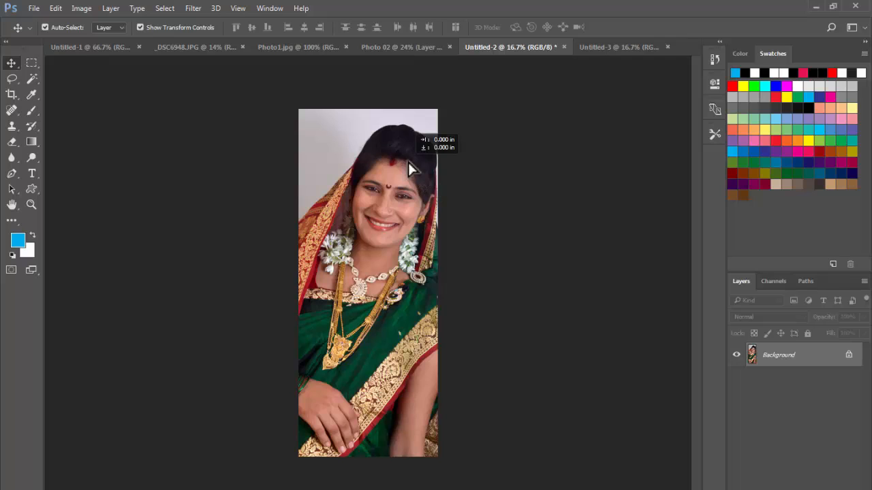
pyautogui.moveTo(605, 56); pyautogui.dragTo(383, 242)
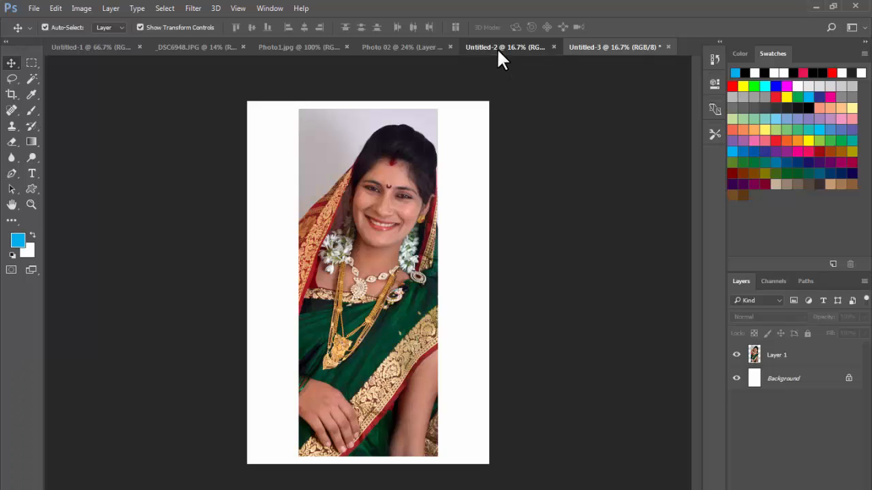
# - Recheck the width and height of Untitled-2 in the Image Size dialog and return to Untitled-3
pyautogui.click(497, 47)
pyautogui.click(82, 9)
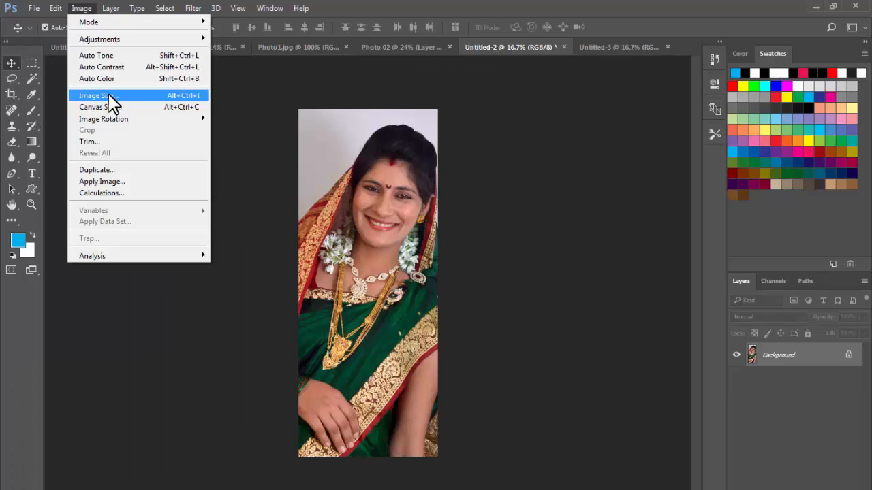
pyautogui.click(109, 94)
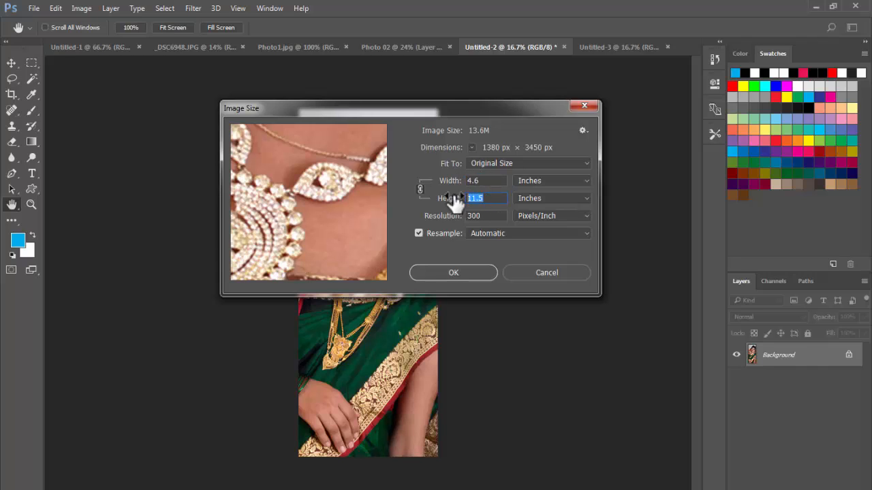
pyautogui.click(609, 45)
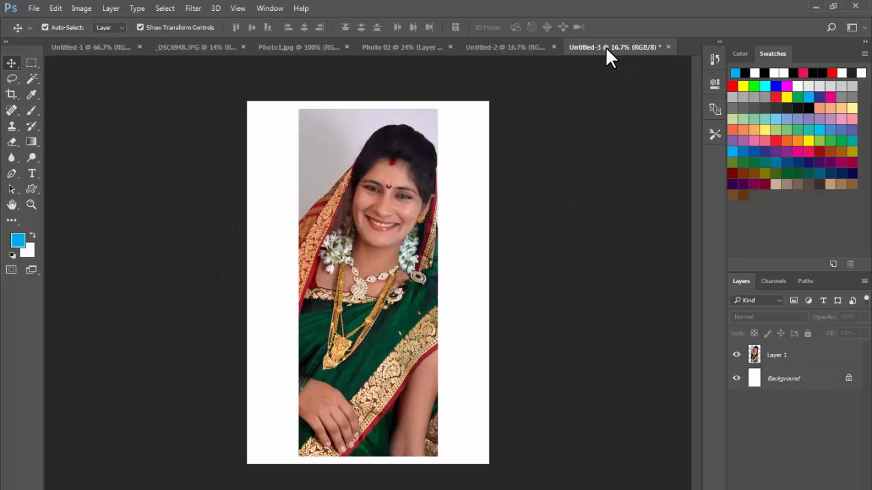